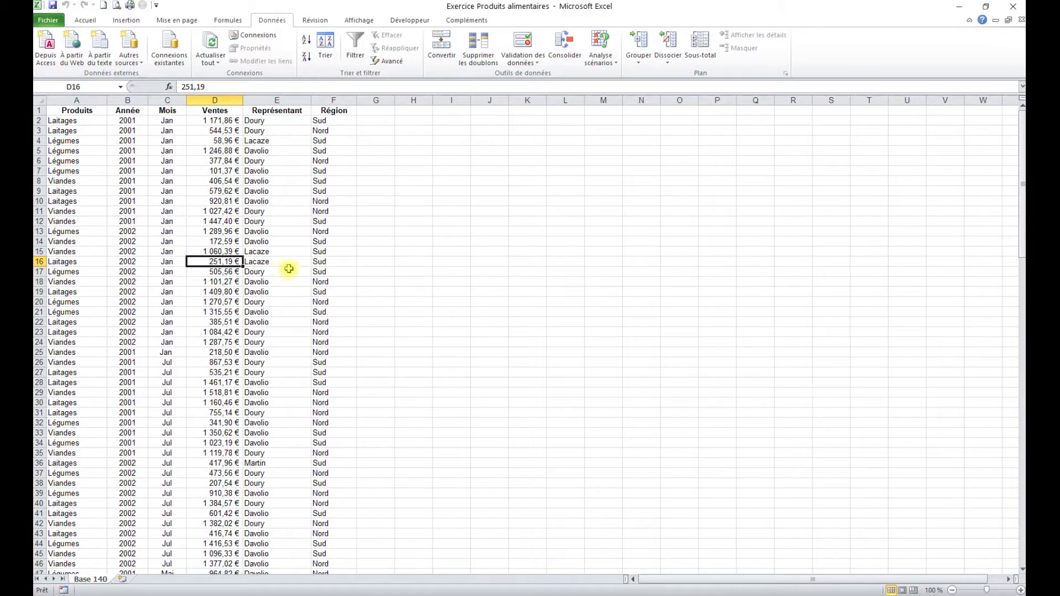
Enable filtering on the sales table and filter the Représentant column to show only the last representative in the list.
click(358, 50)
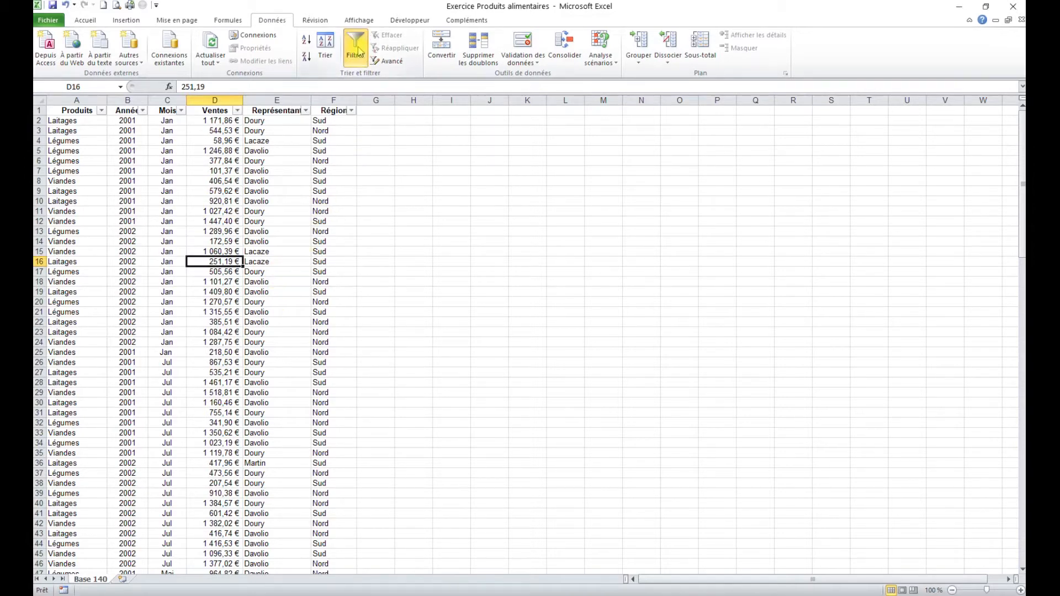
click(306, 111)
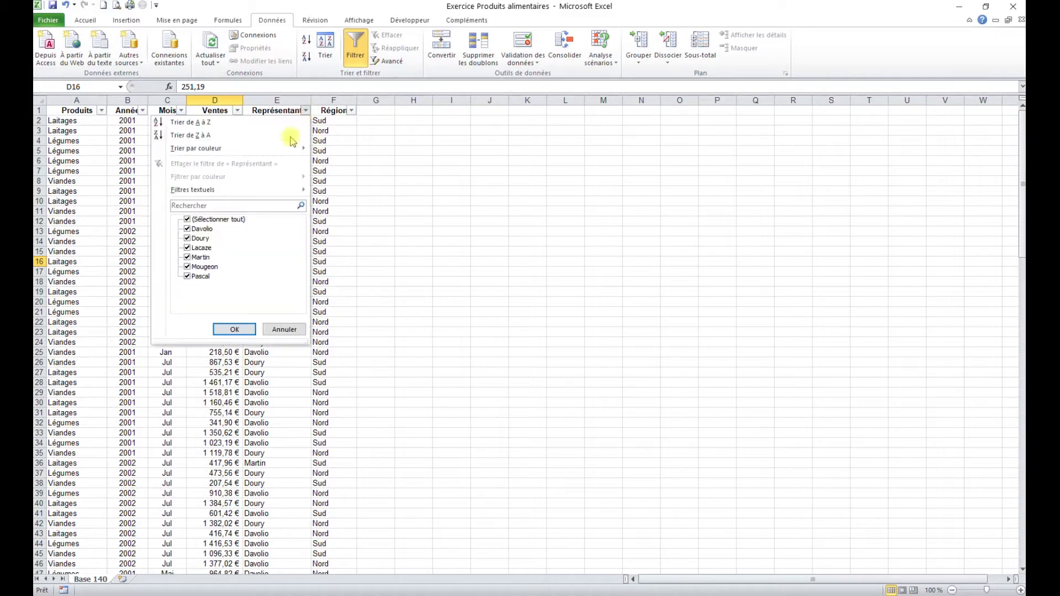
click(186, 219)
click(188, 276)
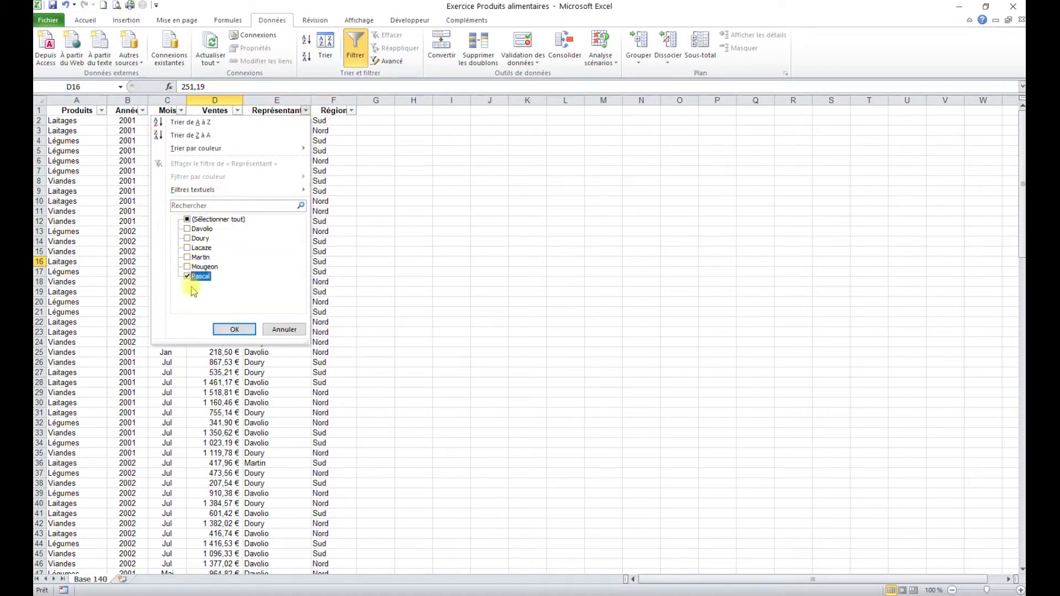
click(243, 330)
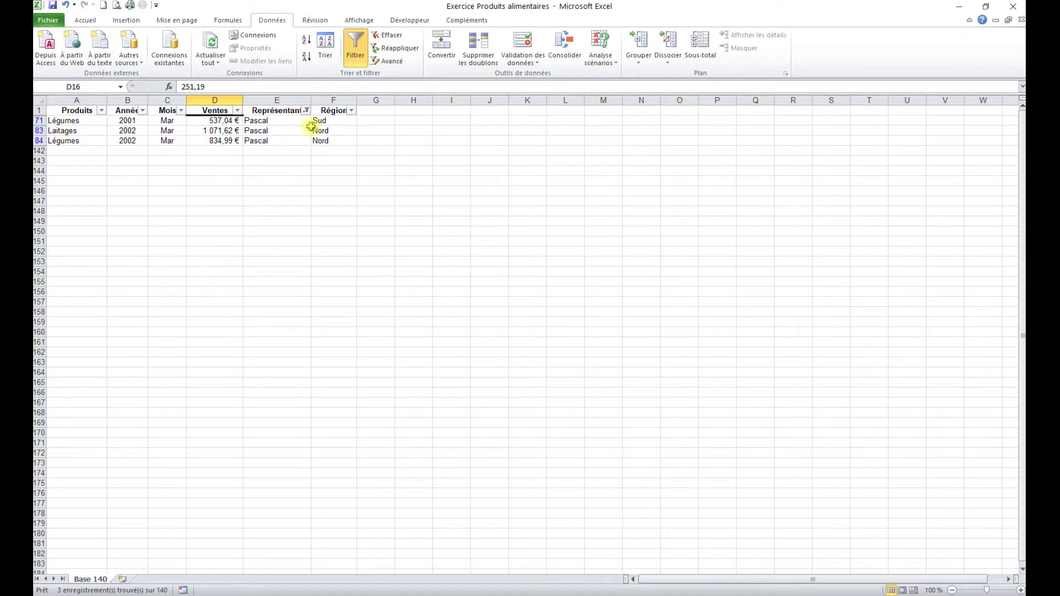
Reset all filters on the sales table and filter the Produits column to show only Viandes.
click(355, 55)
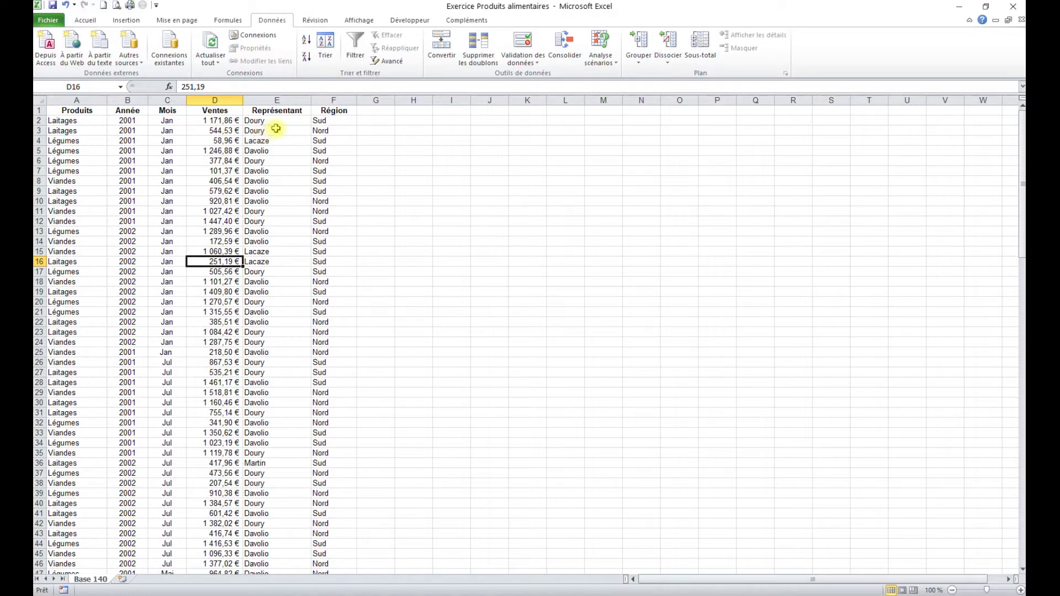
click(352, 49)
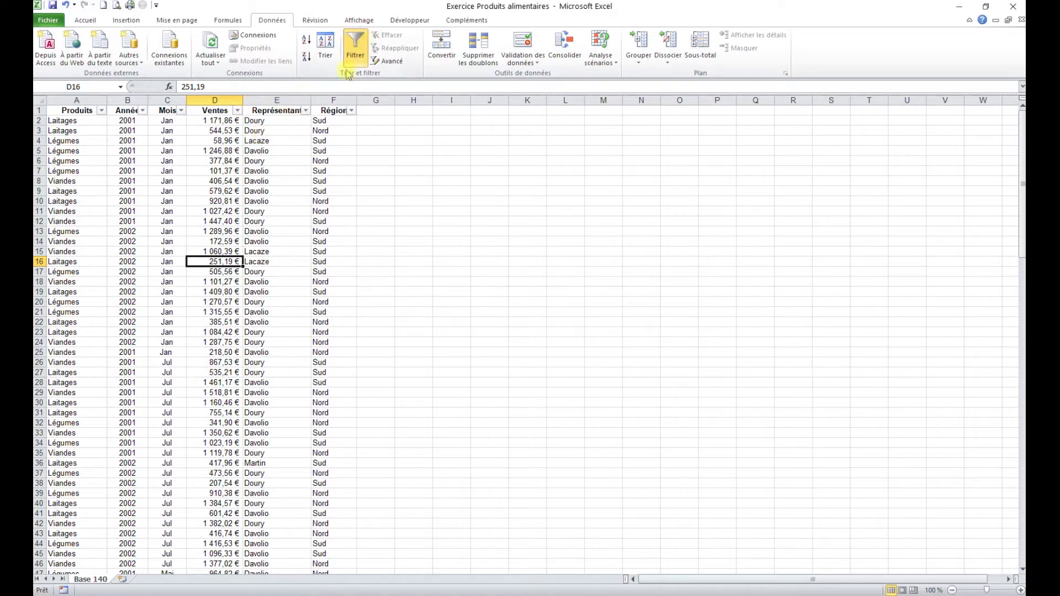
click(102, 111)
click(68, 219)
click(67, 248)
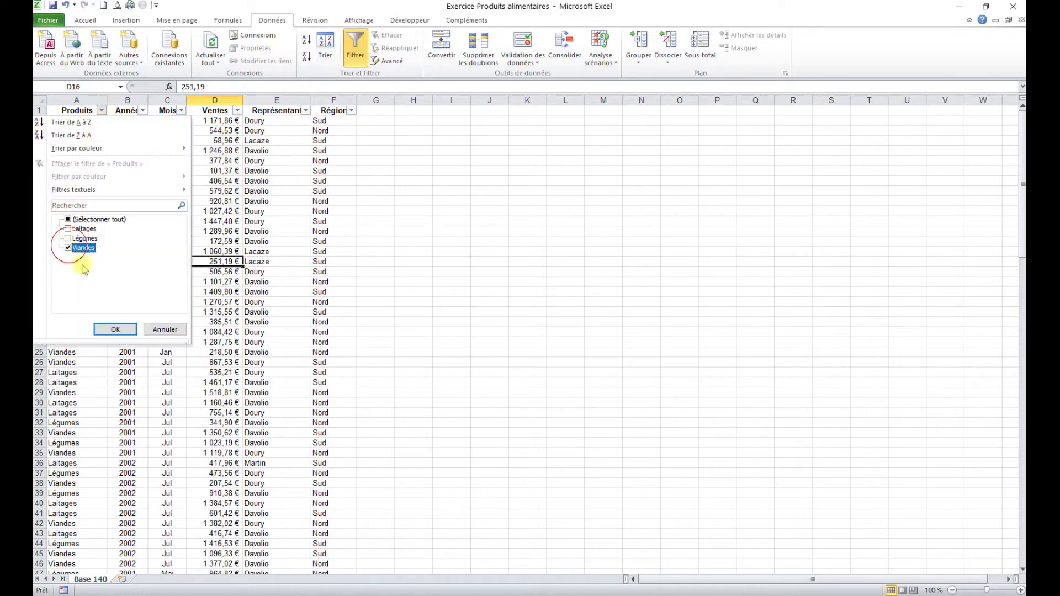
click(117, 330)
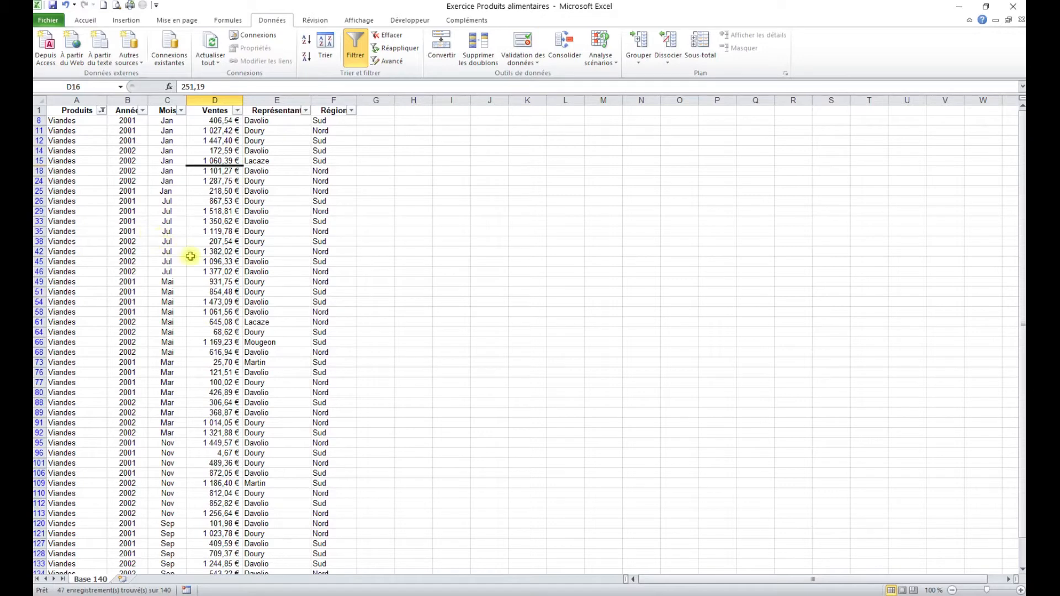
Clear the Produits filter and filter the Région column to show only Sud.
click(102, 110)
click(86, 164)
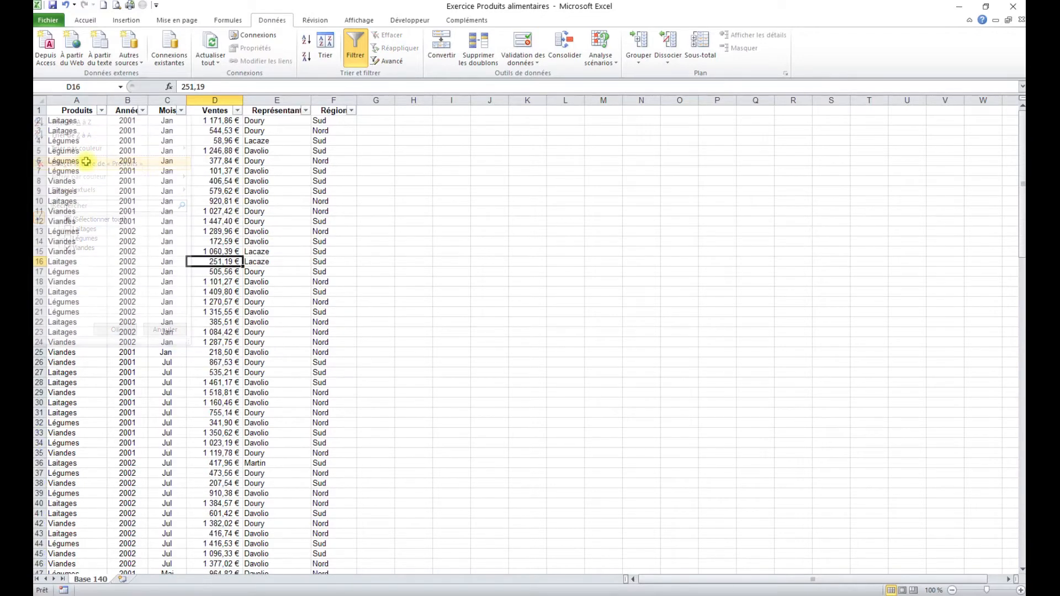
click(351, 111)
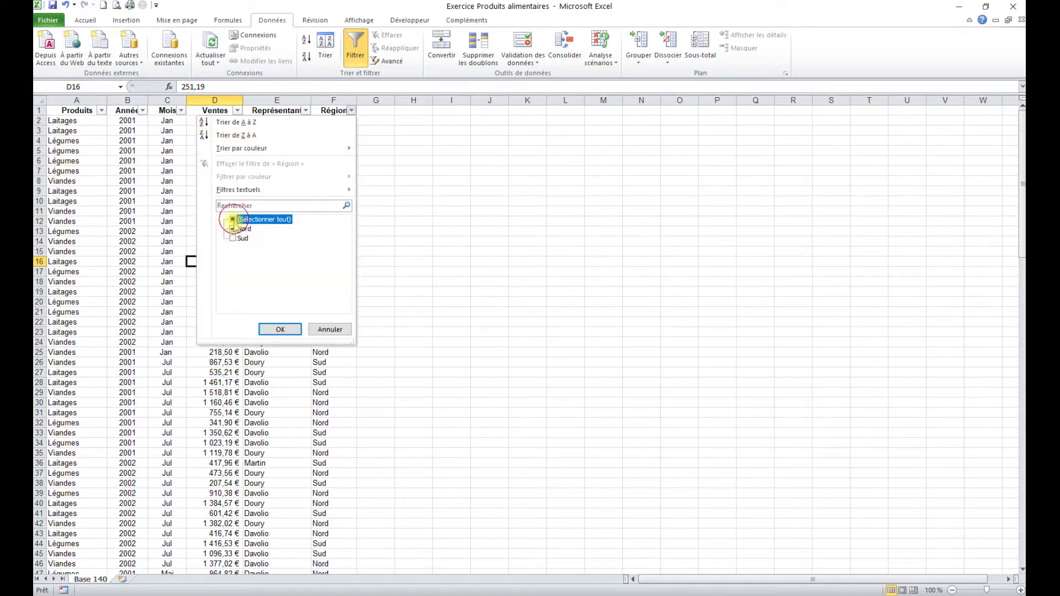
click(233, 220)
click(233, 238)
click(279, 329)
Filter the Année column to show only 2002.
click(143, 110)
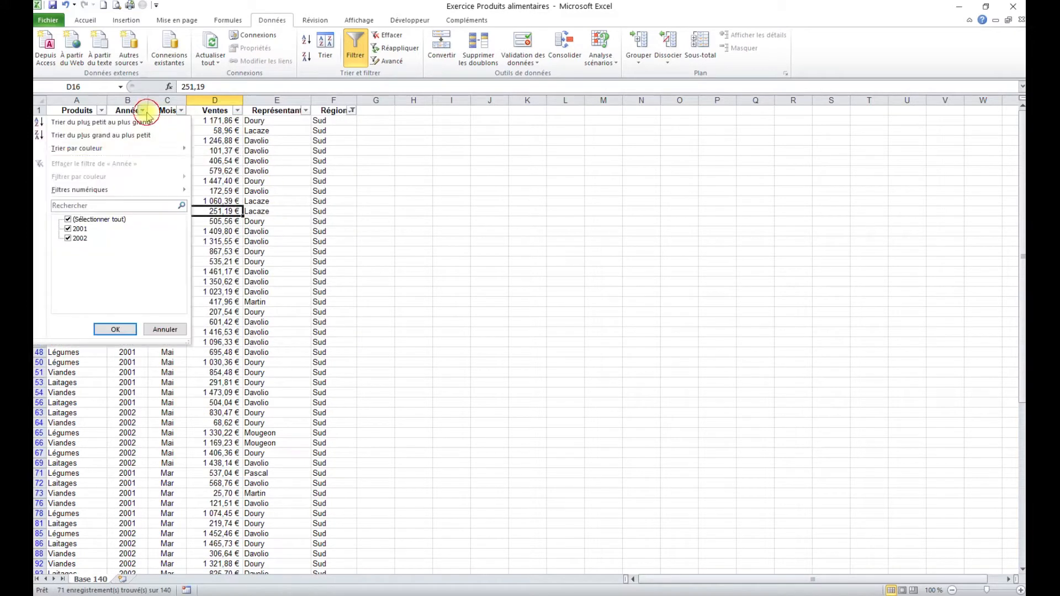
click(68, 220)
click(68, 238)
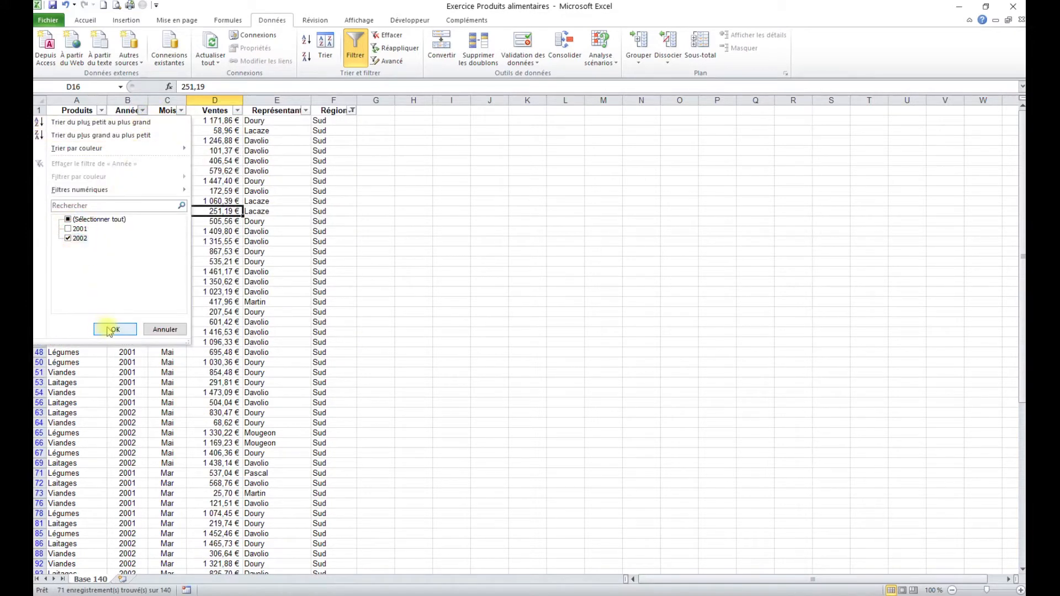
click(115, 329)
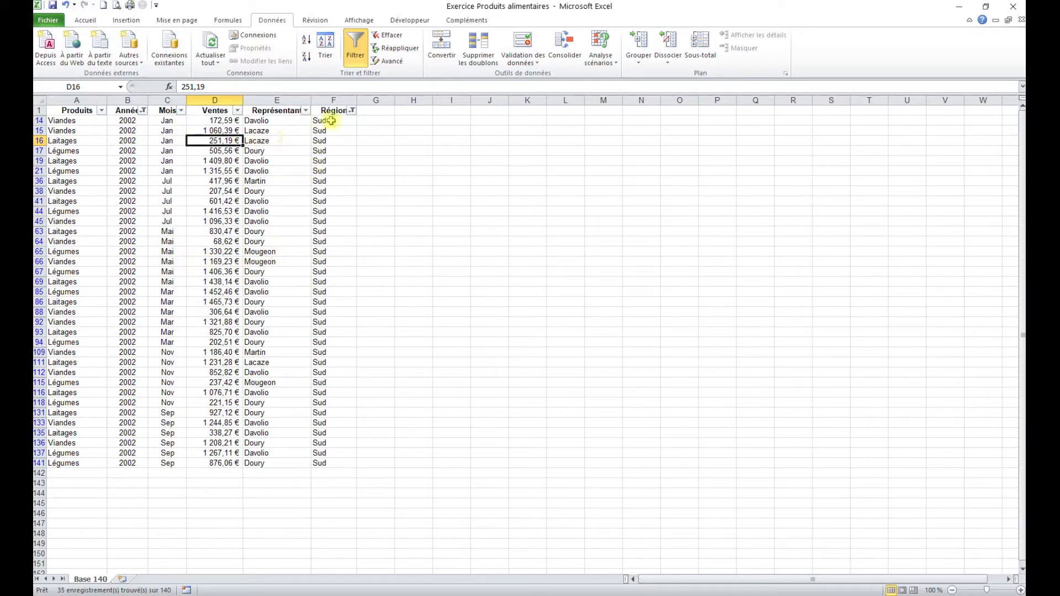
Clear the Région filter and filter the Produits column to show only Laitages.
click(352, 110)
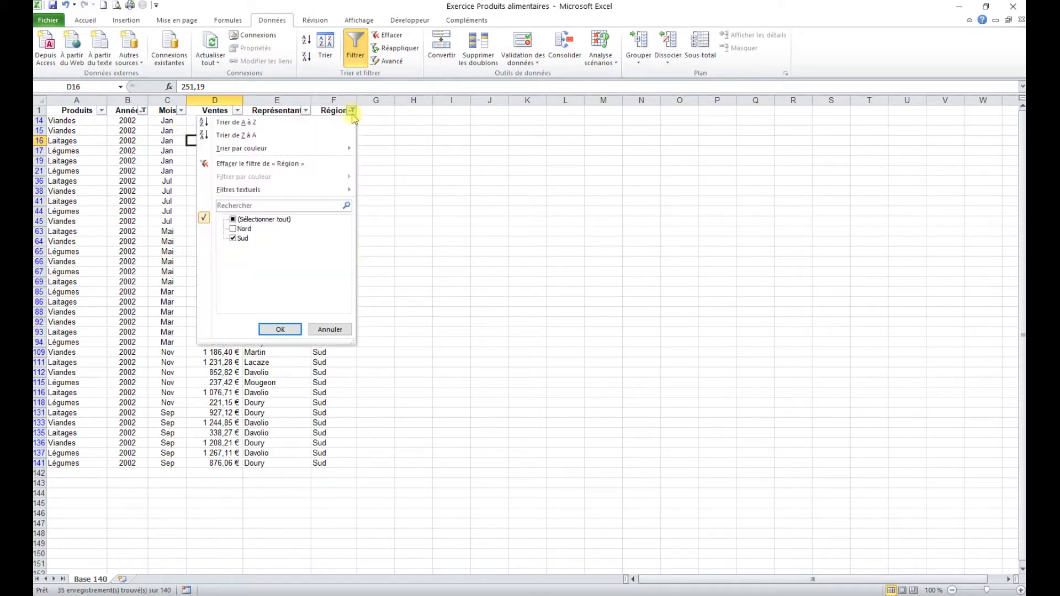
click(250, 163)
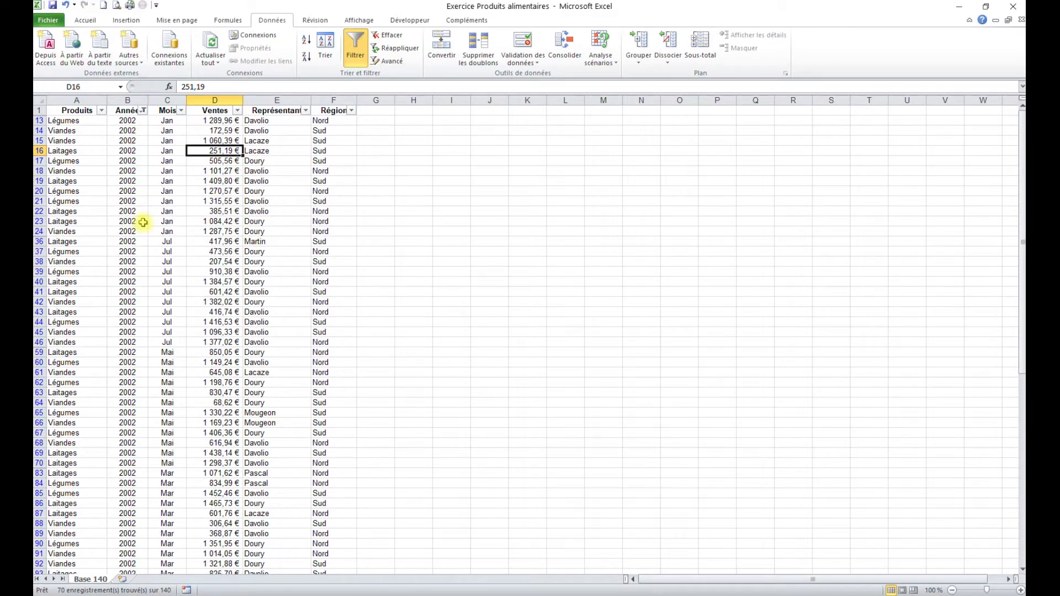
click(101, 110)
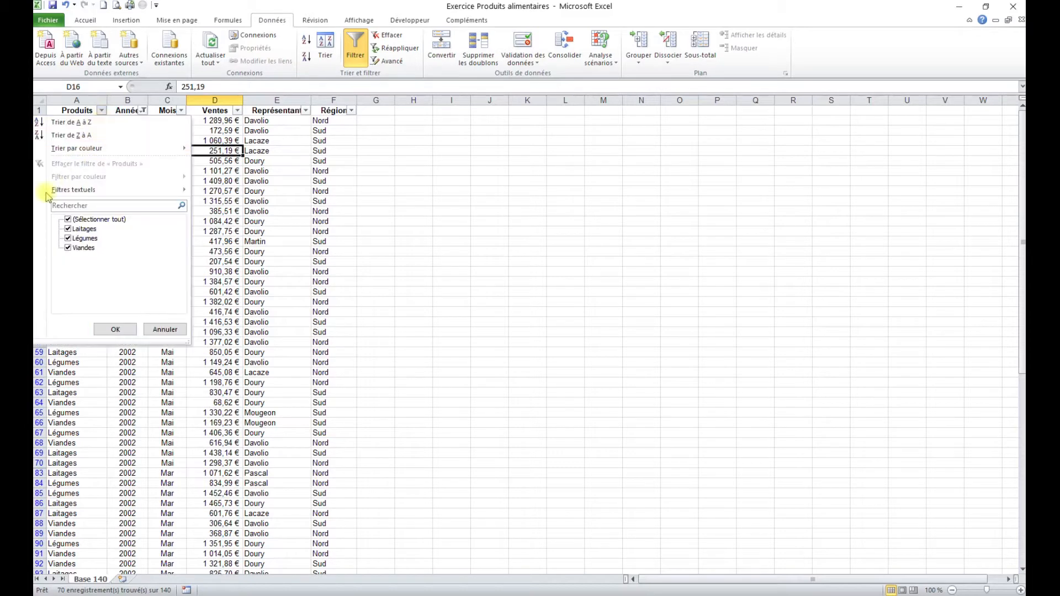
click(68, 220)
click(68, 229)
click(115, 329)
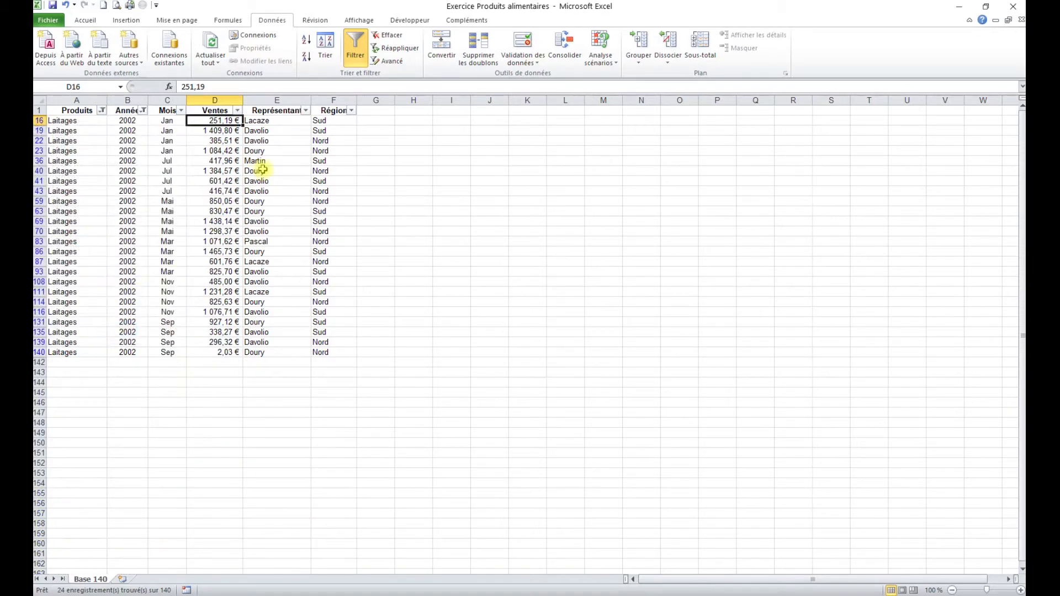
Filter the Représentant column to show only the first representative in the list.
click(306, 111)
click(187, 219)
click(187, 229)
click(224, 333)
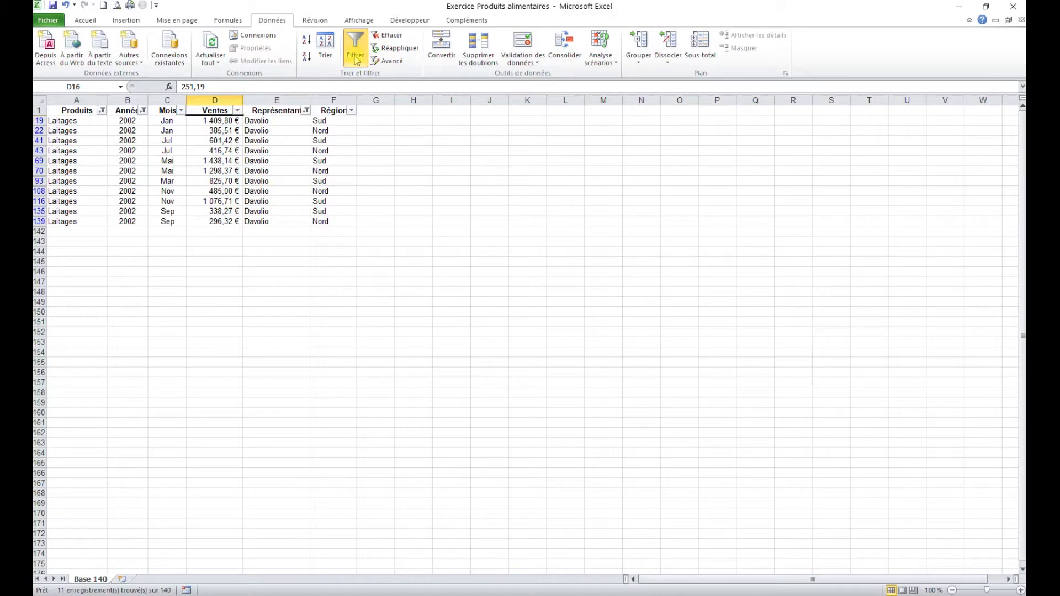
Clear the Représentant filter and remove all filtering from the sales table.
click(306, 111)
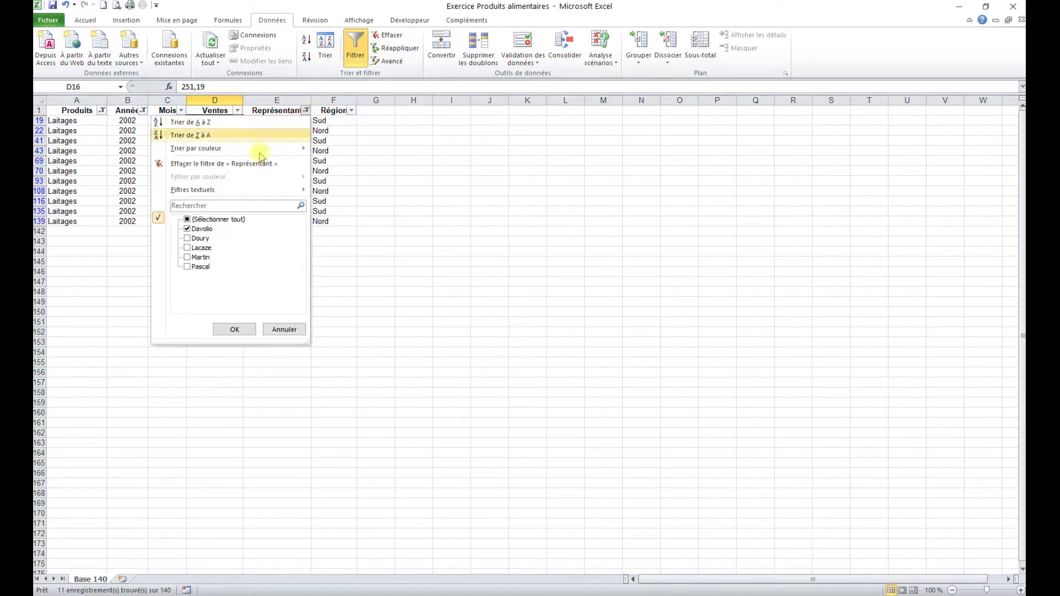
click(214, 163)
click(362, 47)
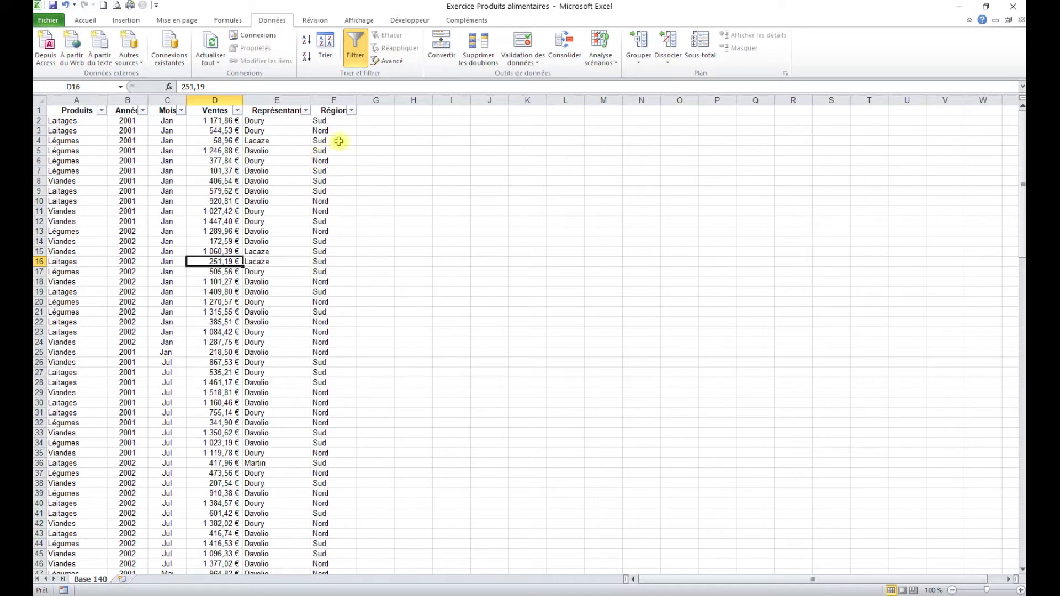
click(355, 50)
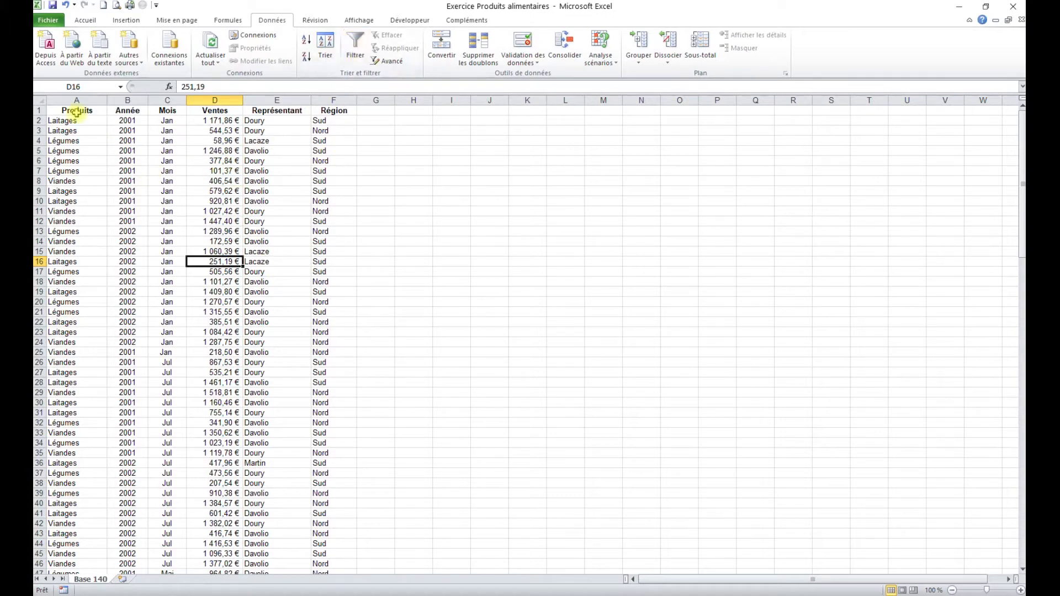
Add a new worksheet after Base 140 and name it Critères.
click(123, 579)
double_click(124, 579)
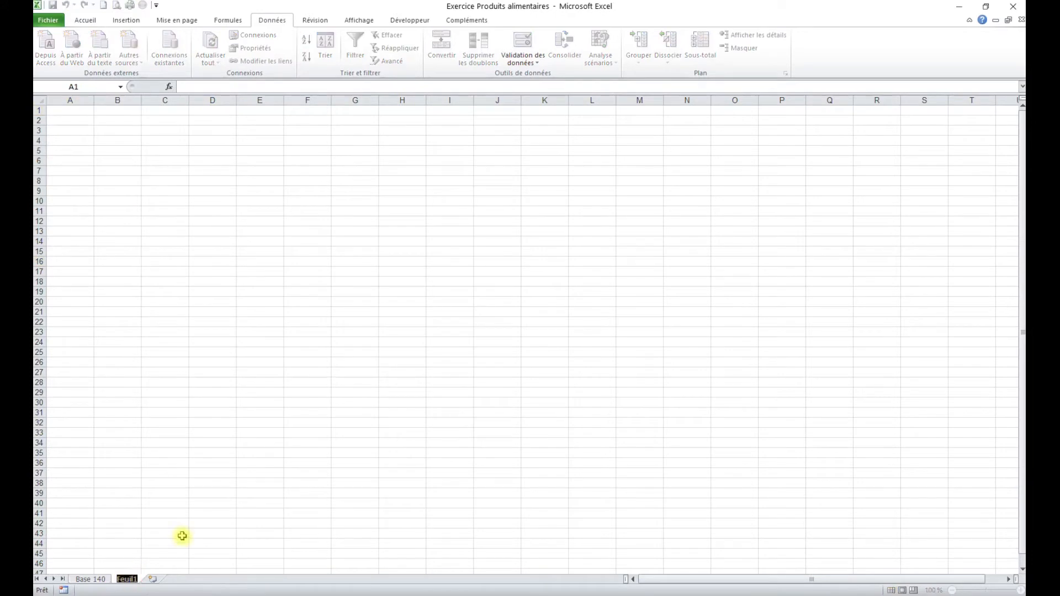
text(Critères)
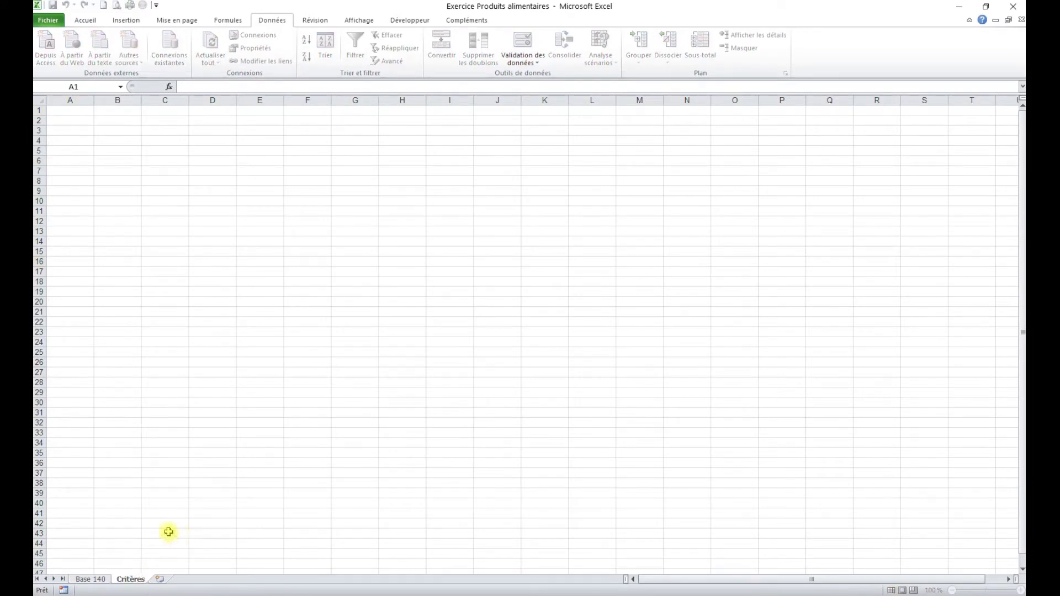
click(182, 536)
Copy the column headers A1:F1 from the Base 140 sheet to cell A1 of the Critères sheet.
click(93, 580)
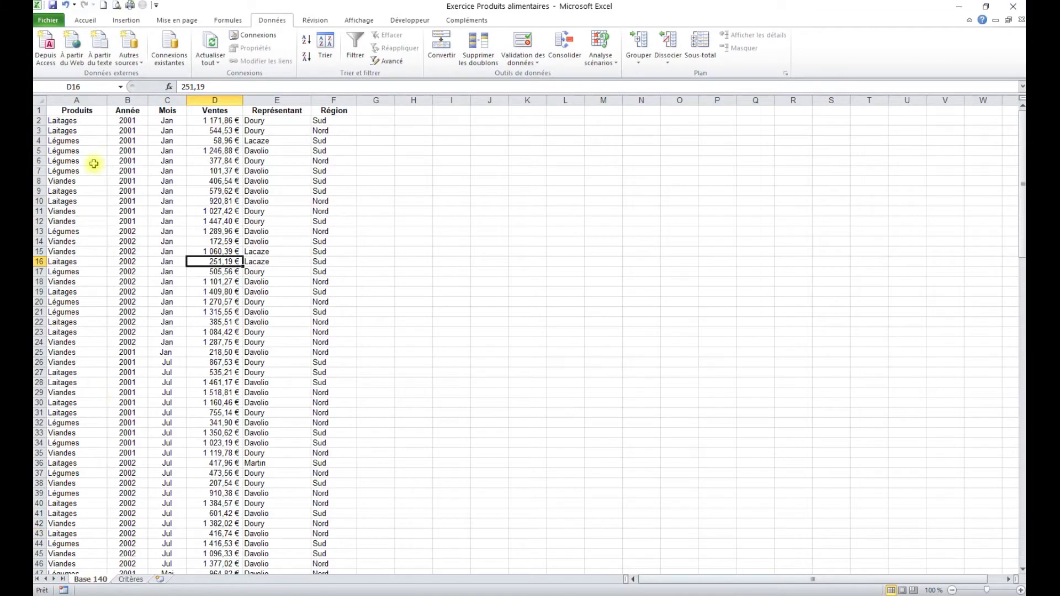
drag(77, 110, 336, 112)
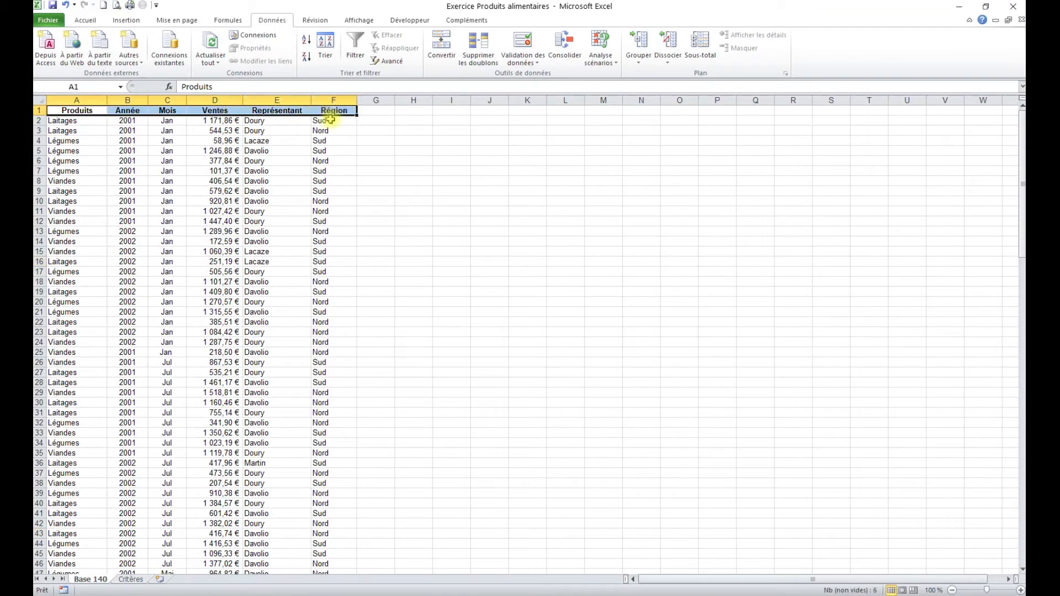
key(ctrl+c)
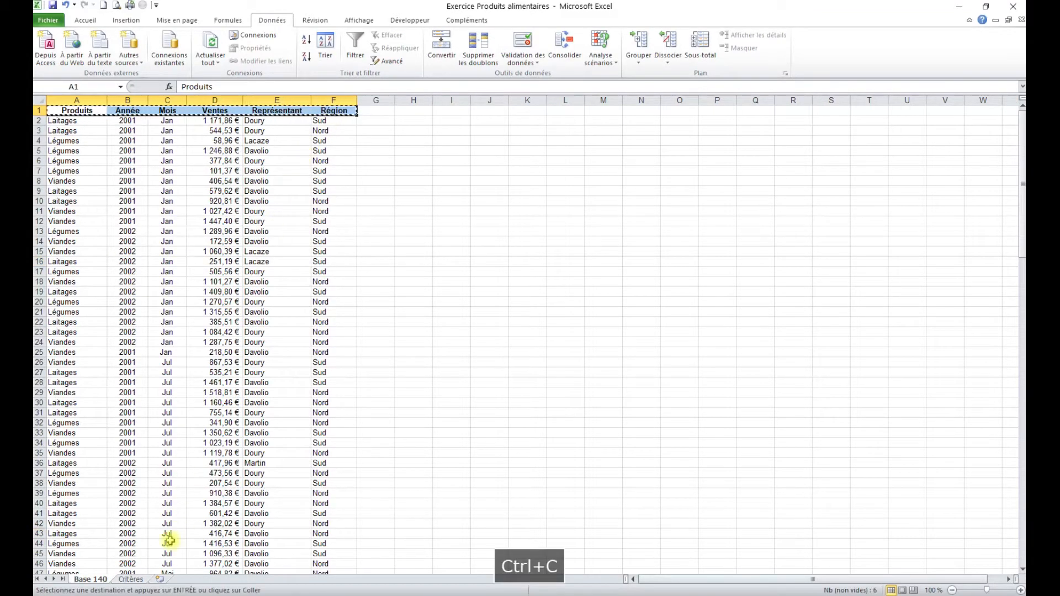
click(131, 580)
click(76, 113)
key(ctrl+v)
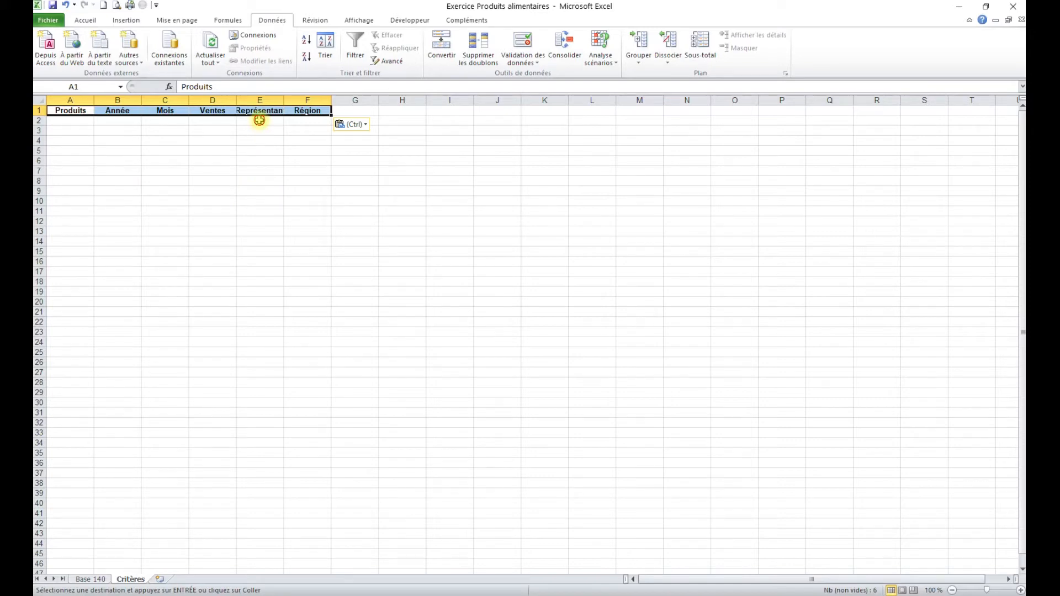
Copy the representative's name from E5 of Base 140 into E2 of the Critères sheet, under Représentant.
click(87, 579)
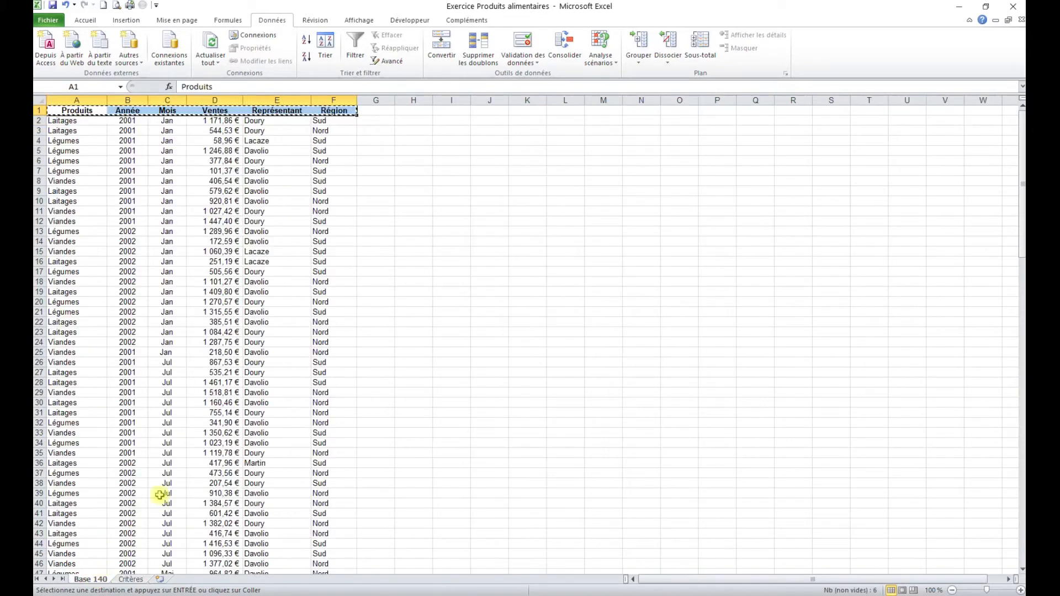
click(278, 151)
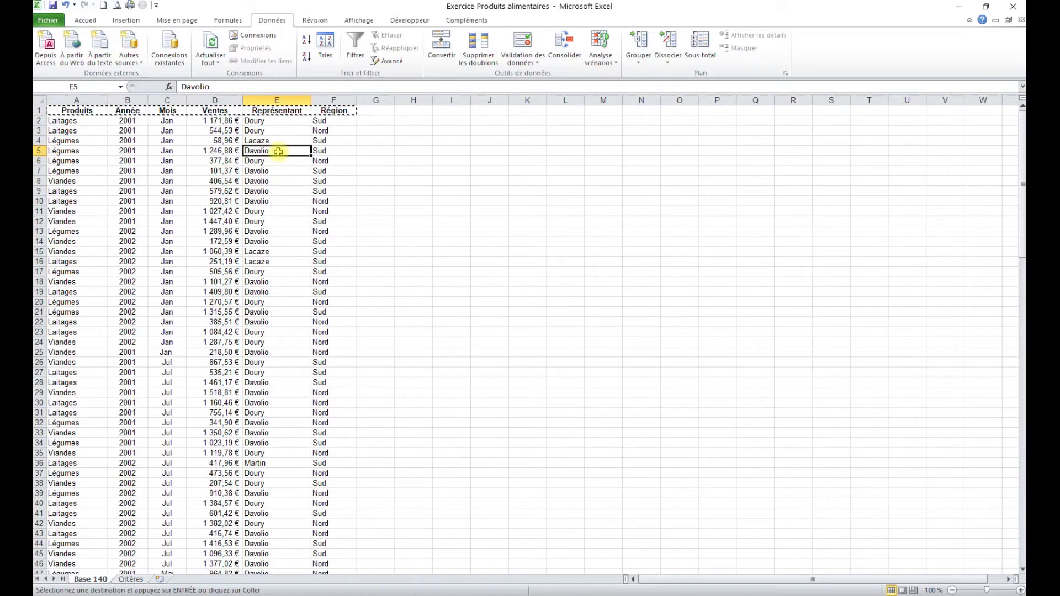
key(ctrl+c)
click(135, 578)
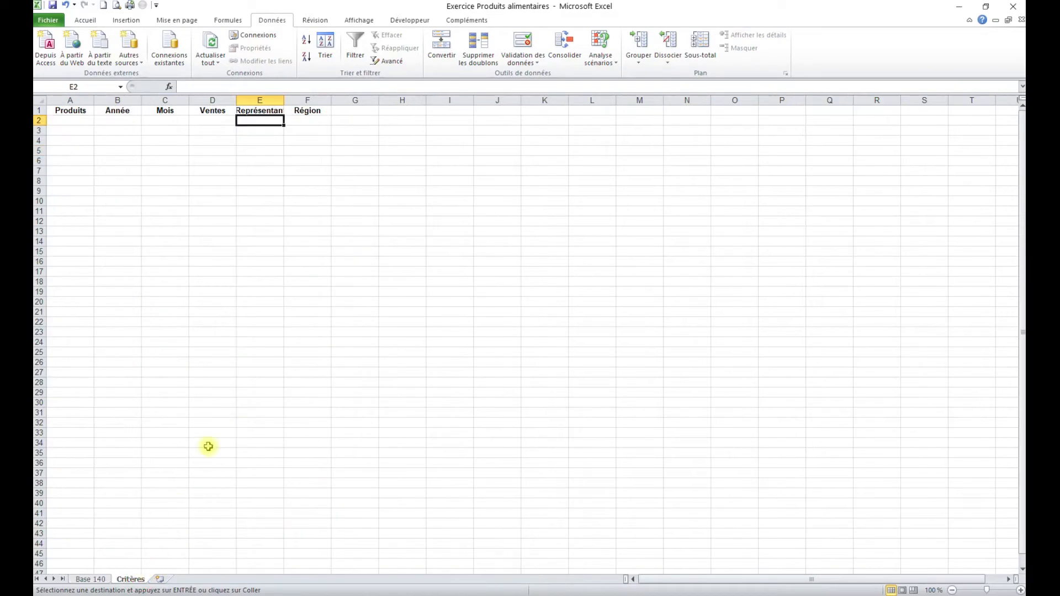
key(ctrl+v)
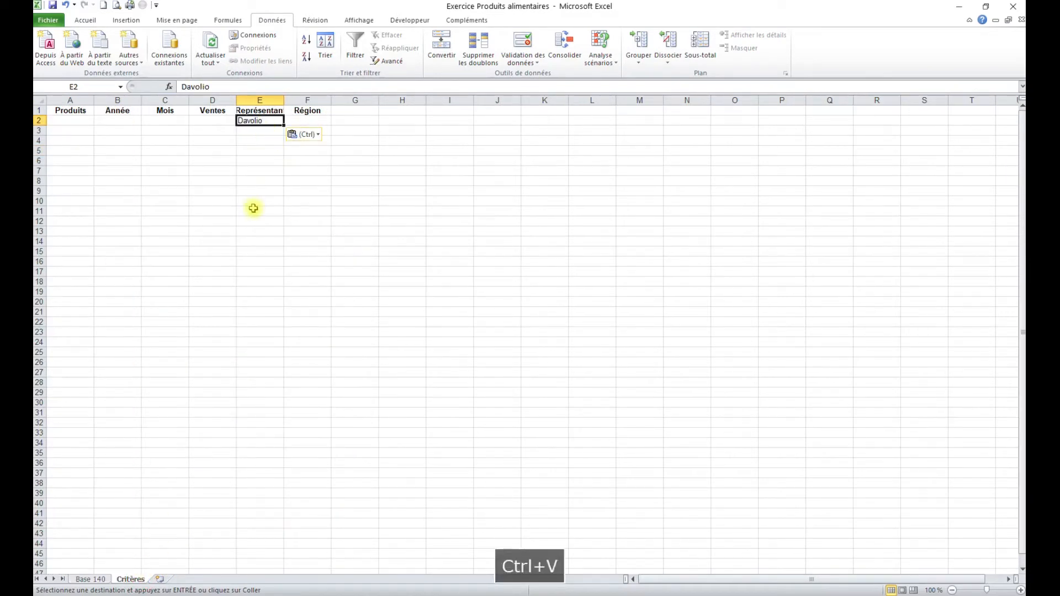
Copy Laitages from A3 of Base 140 into A3 of the Critères sheet, in the Produits column.
click(90, 579)
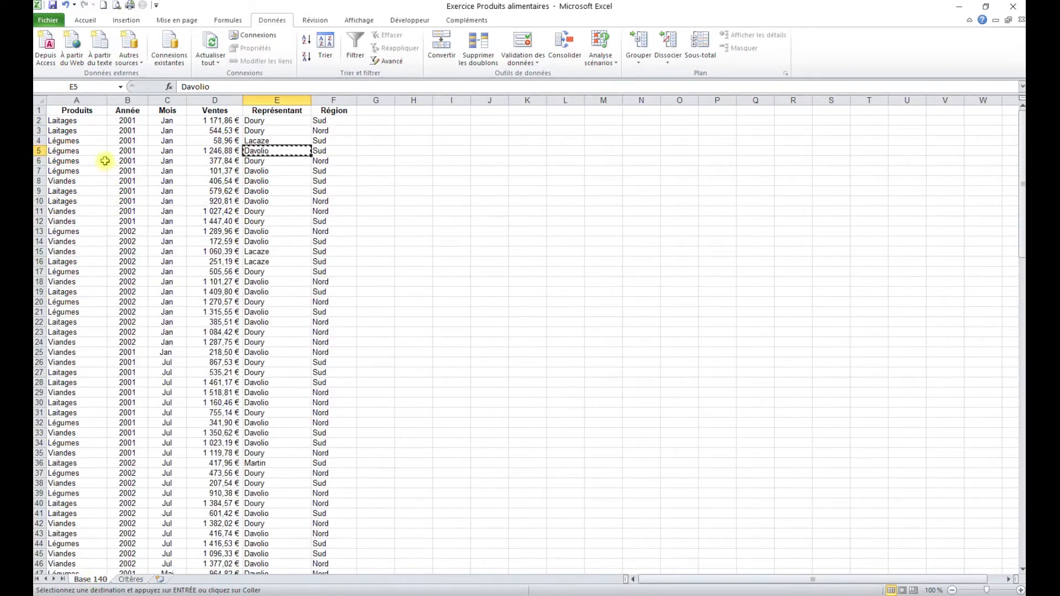
click(77, 131)
key(ctrl+c)
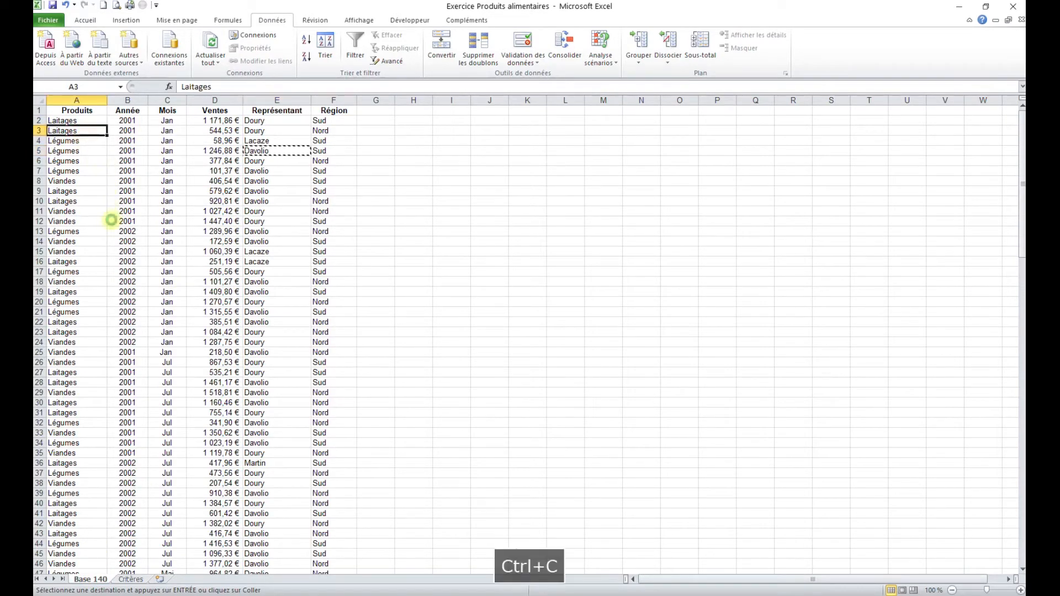
click(131, 579)
click(78, 130)
key(ctrl+v)
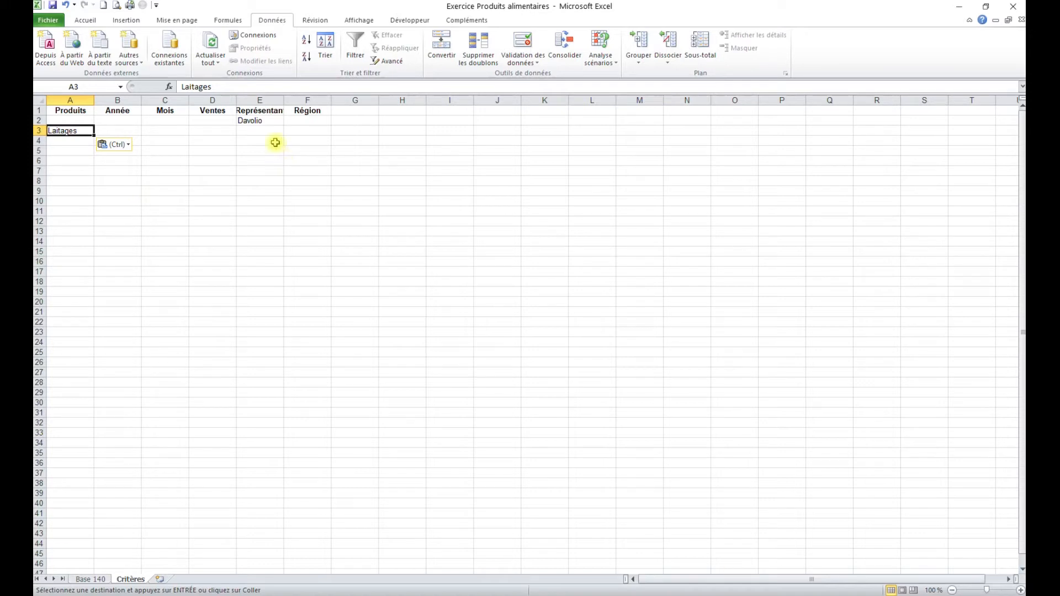
Examine criteria rows 2 and 3 of the Critères sheet, comparing the Représentant condition with the Produits condition.
drag(69, 120, 299, 120)
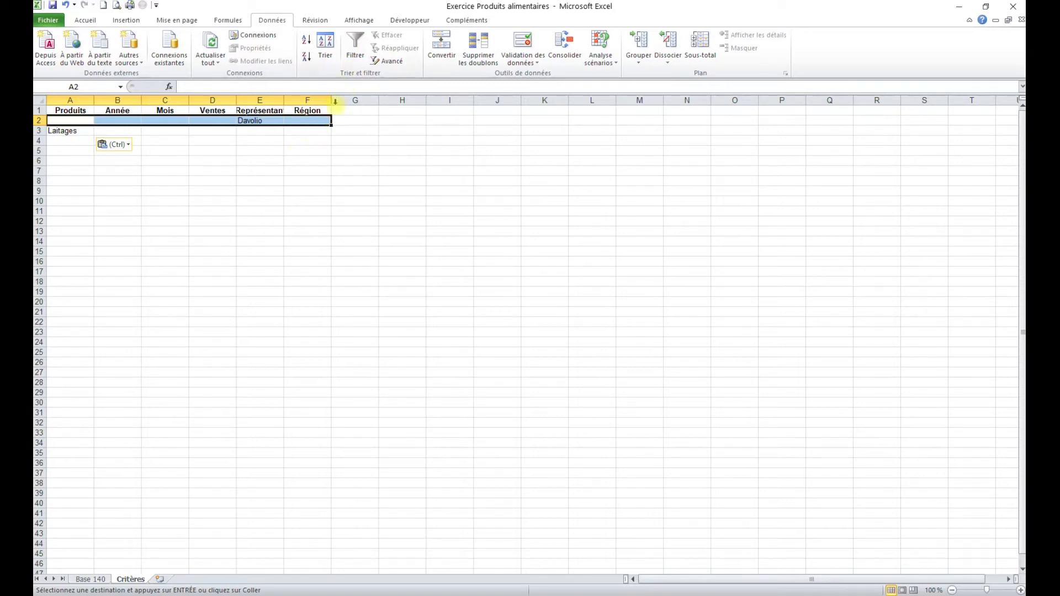
click(71, 120)
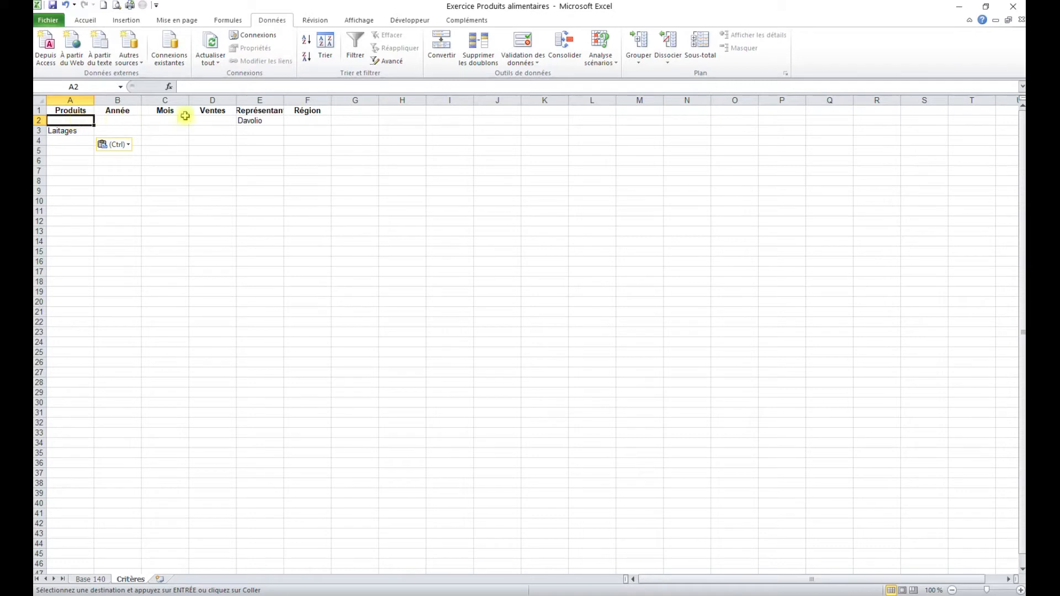
drag(80, 120, 265, 123)
click(256, 122)
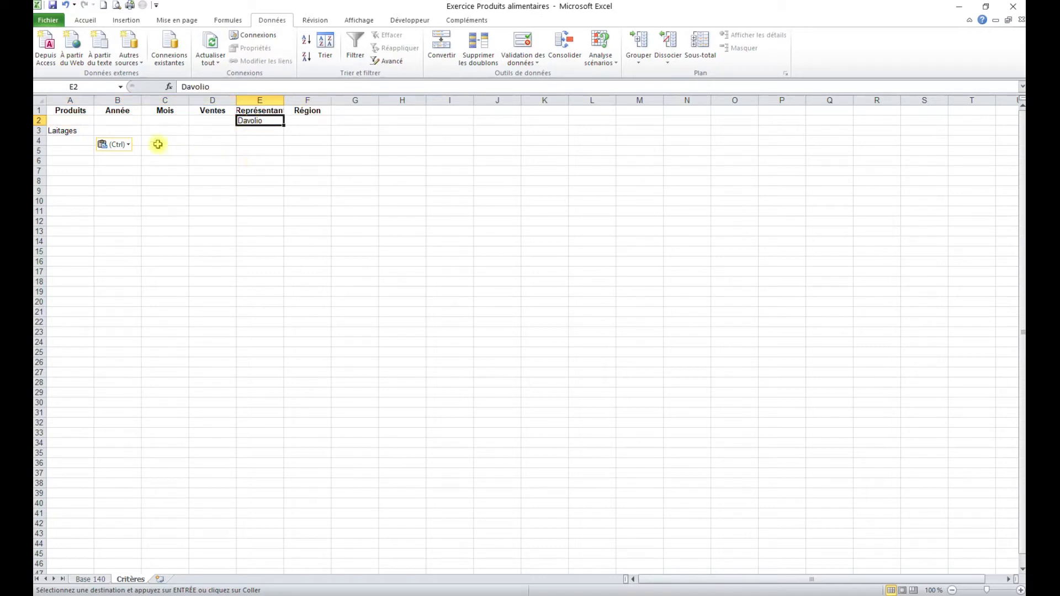
drag(54, 129, 289, 134)
click(257, 120)
click(262, 156)
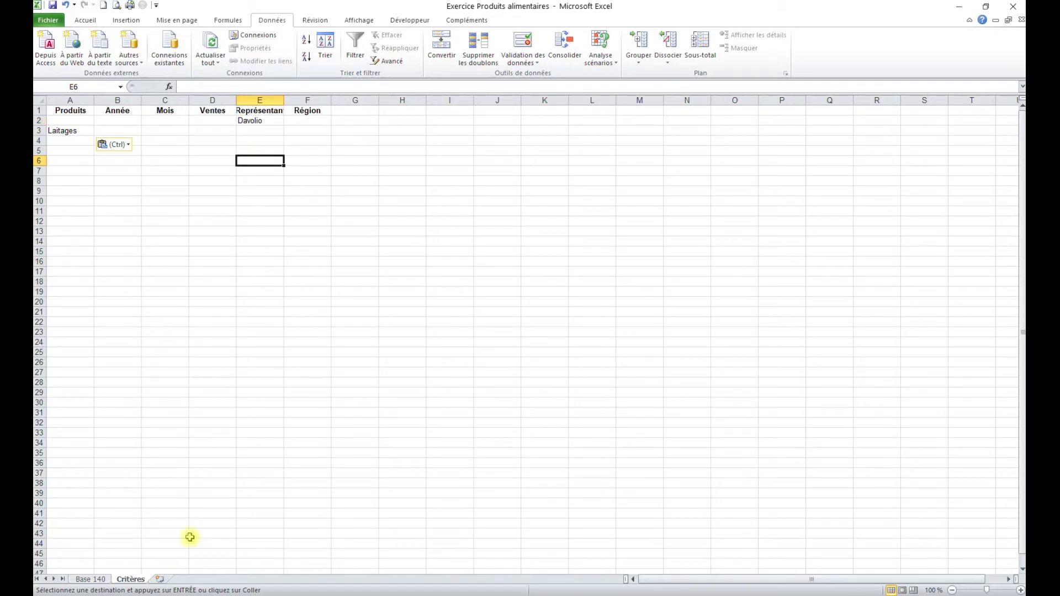
Start an advanced filter on the Base 140 table, using A1:F3 of the Critères sheet as the criteria range.
click(101, 580)
click(262, 252)
click(399, 62)
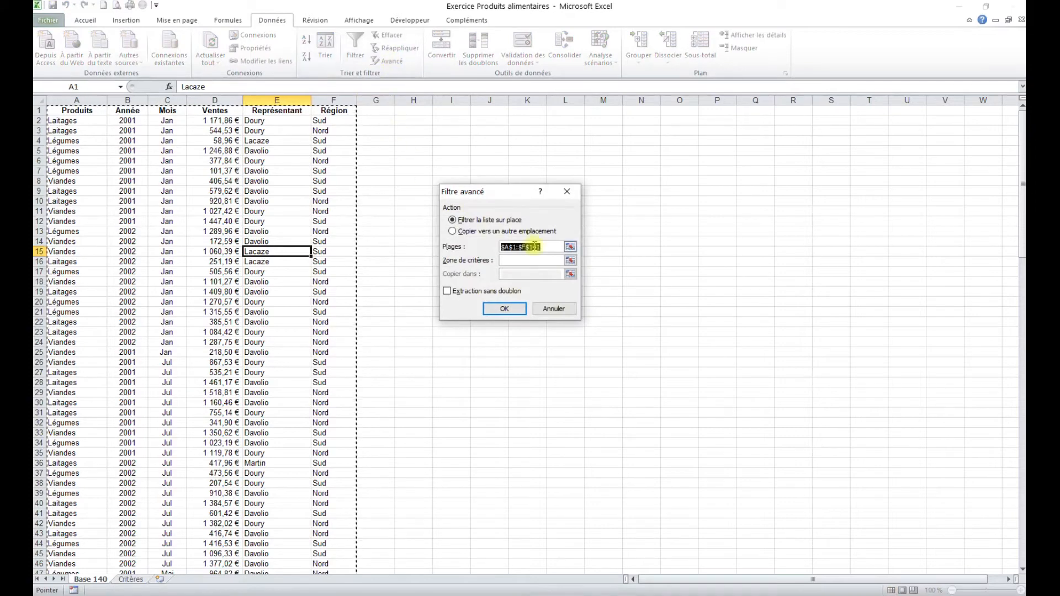
drag(1021, 235, 985, 175)
click(504, 262)
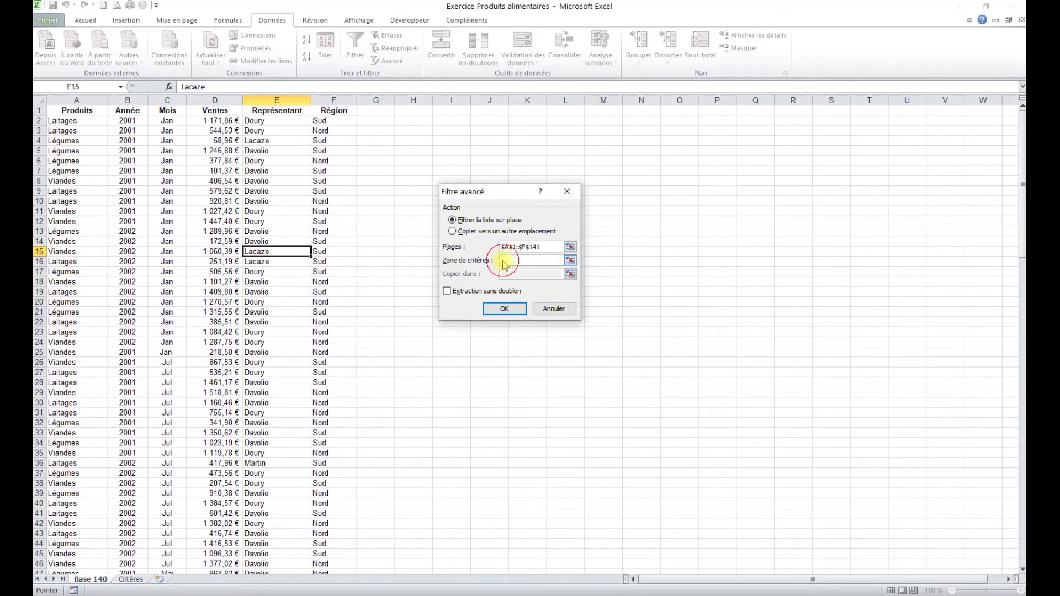
click(138, 583)
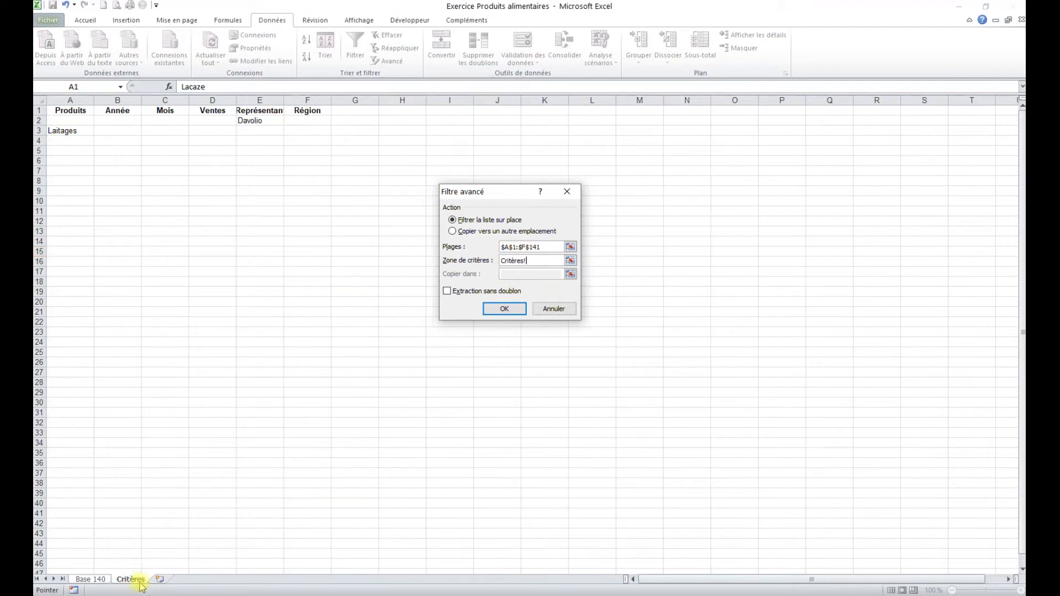
drag(65, 110, 311, 131)
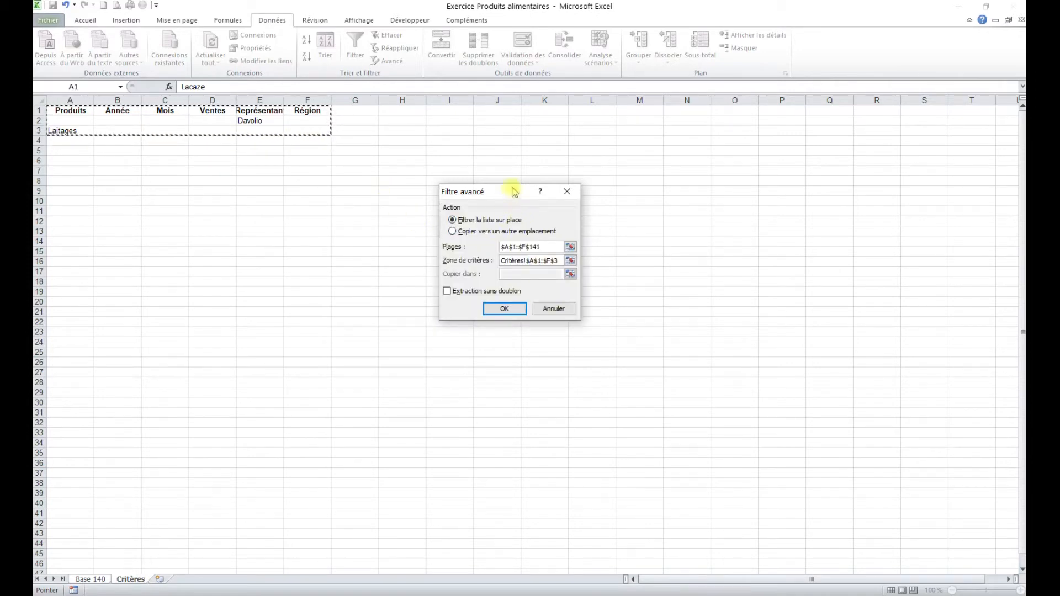
Set the advanced filter to copy its results to cell A147 of Base 140 and run it.
click(453, 231)
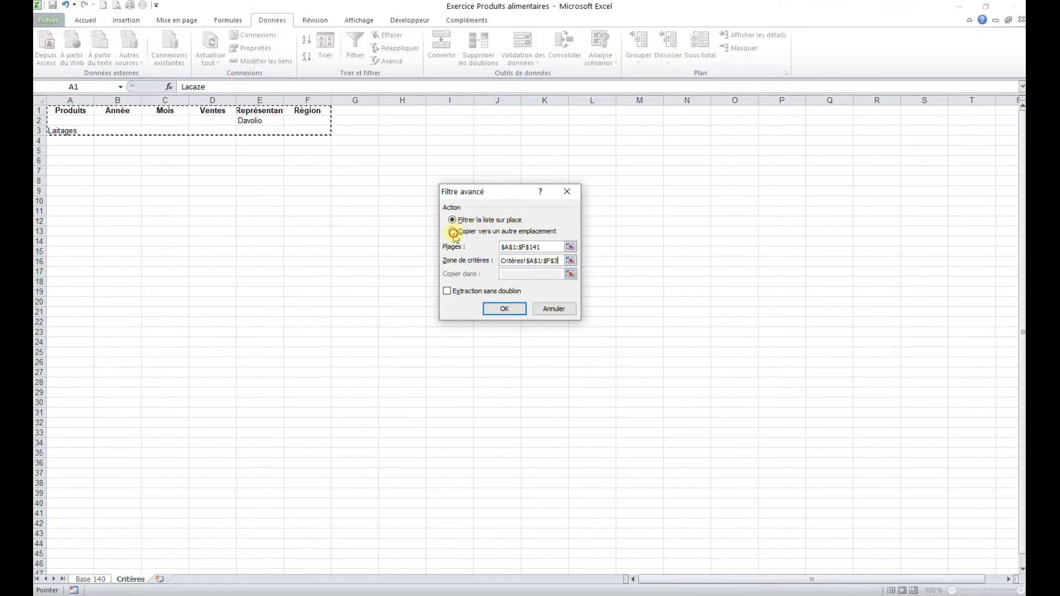
click(523, 274)
scroll(163, 397, down, 16)
scroll(163, 397, down, 20)
click(78, 403)
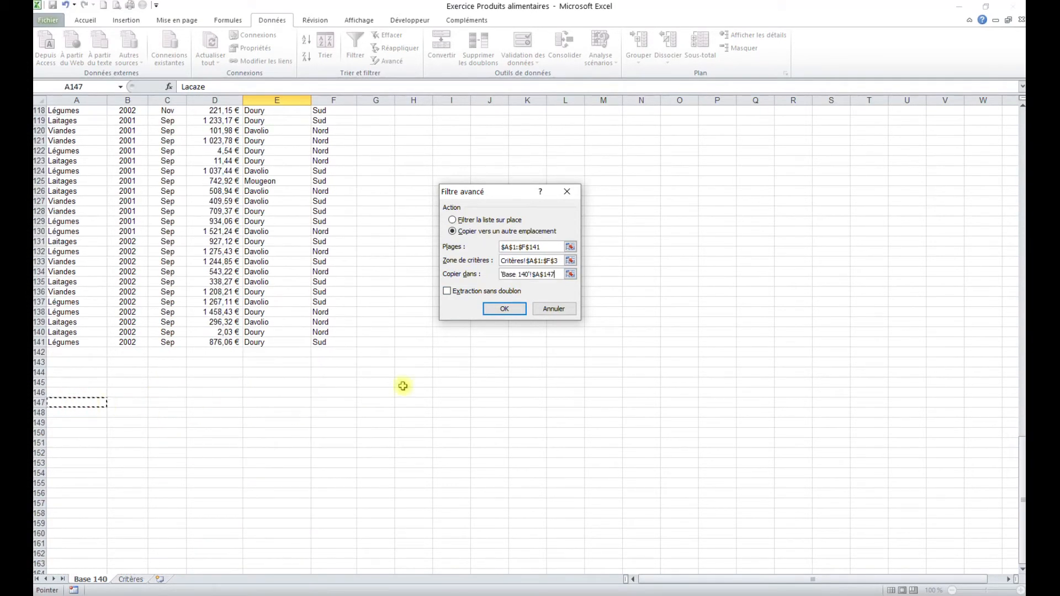
click(518, 311)
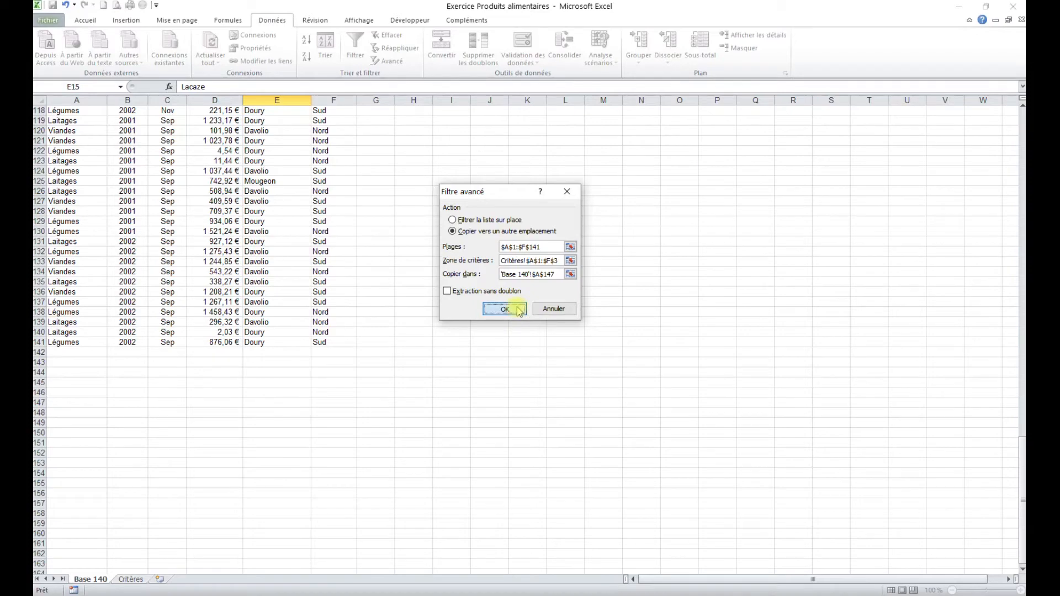
Sort the extracted table below row 147 in ascending order by Produits, and again by Représentant.
scroll(246, 342, down, 17)
scroll(241, 342, down, 20)
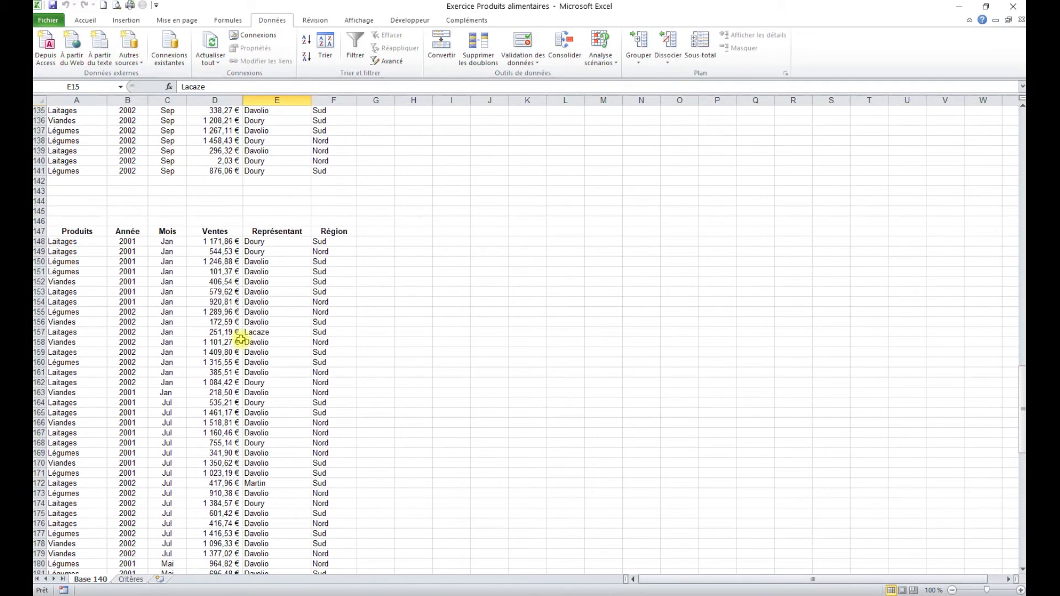
click(85, 246)
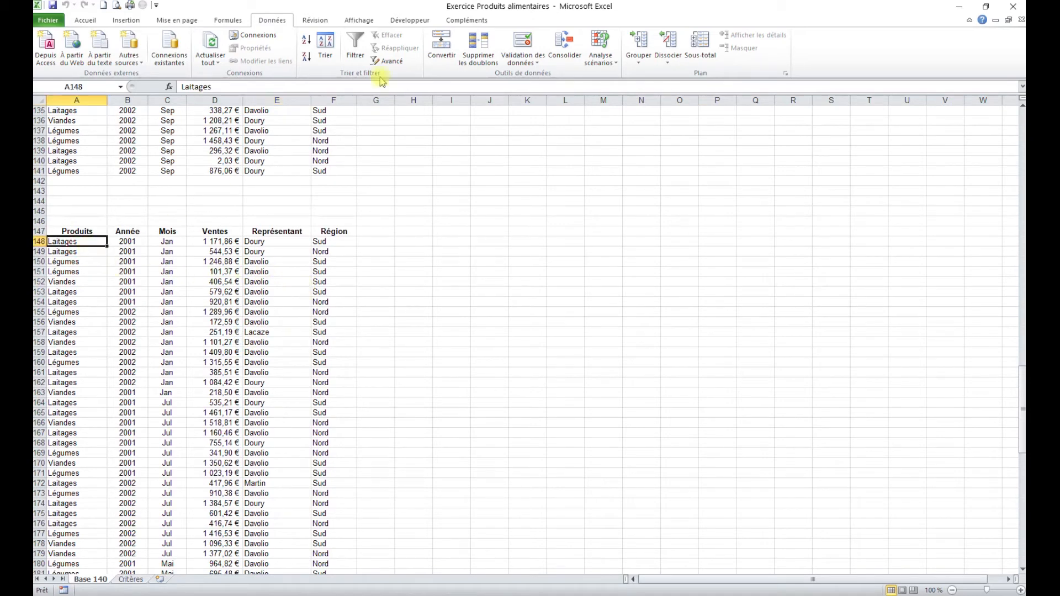
click(306, 39)
drag(64, 241, 133, 493)
click(260, 494)
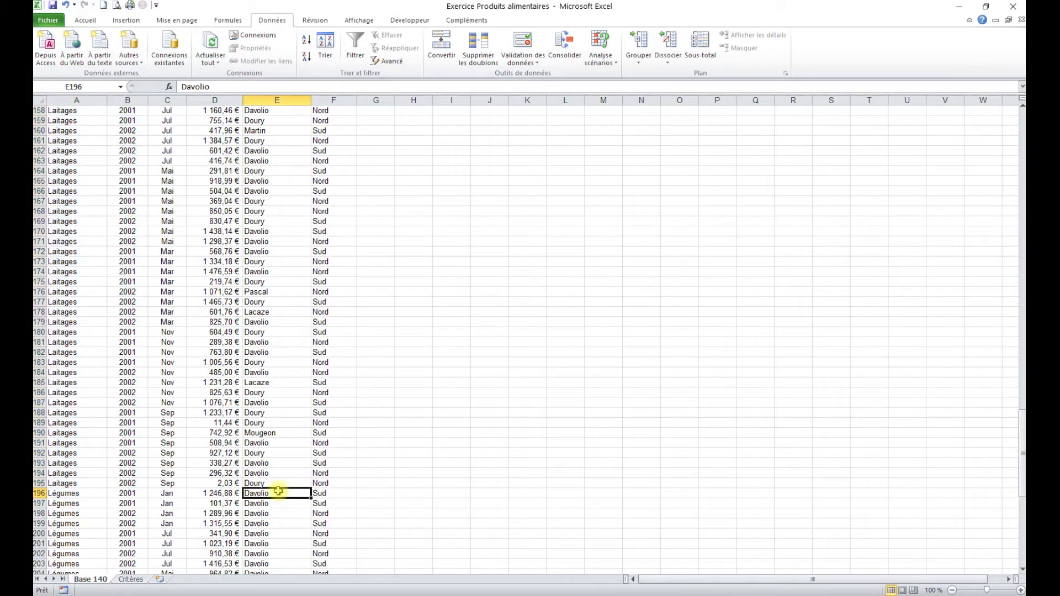
click(307, 41)
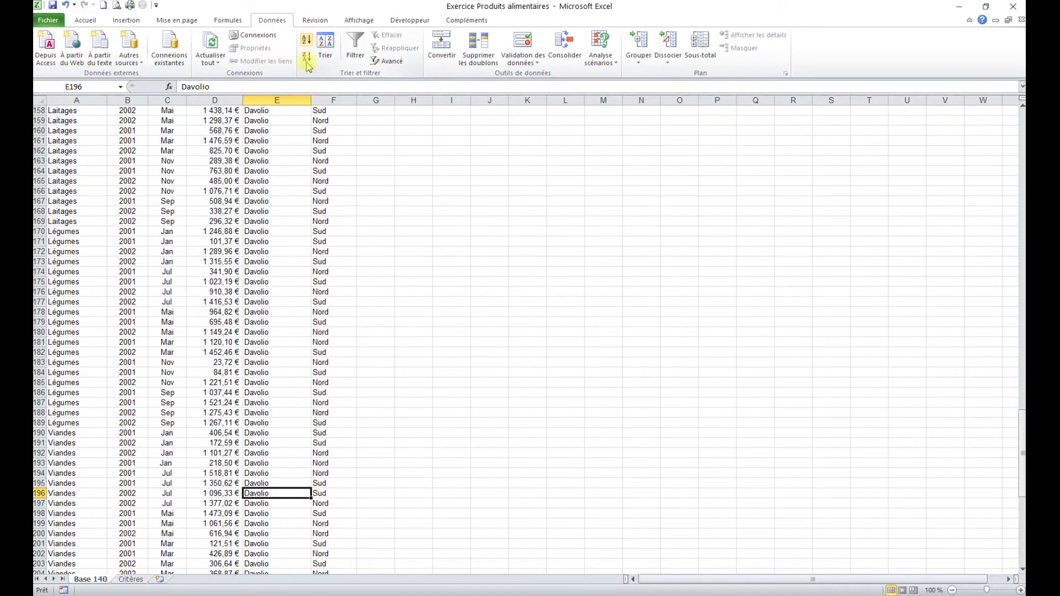
Examine the sorted extract to check which representatives and products its rows contain.
scroll(267, 231, up, 5)
drag(62, 161, 276, 362)
scroll(213, 284, up, 16)
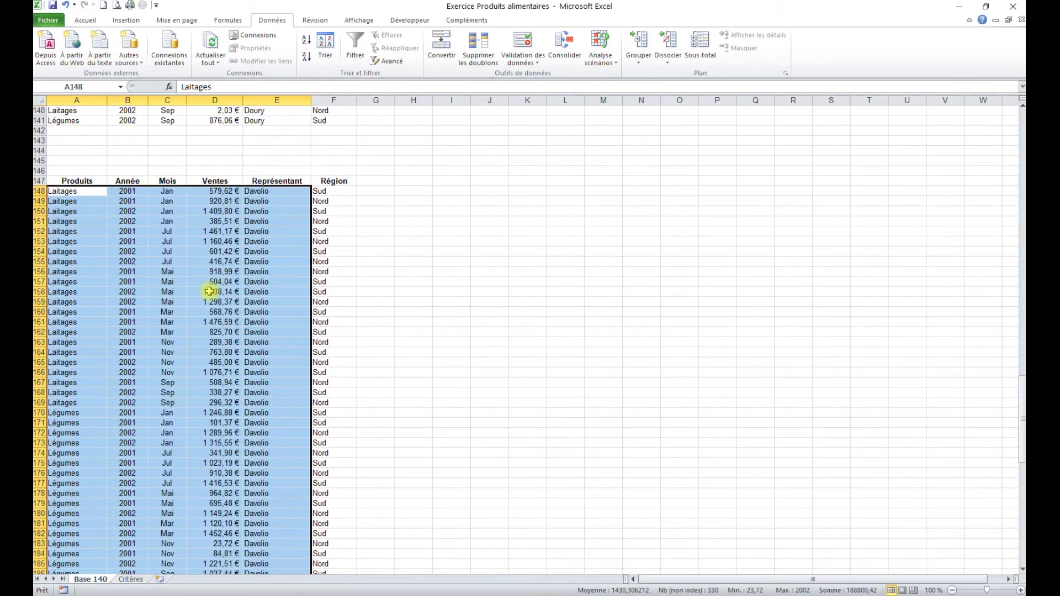
click(142, 263)
scroll(190, 274, up, 5)
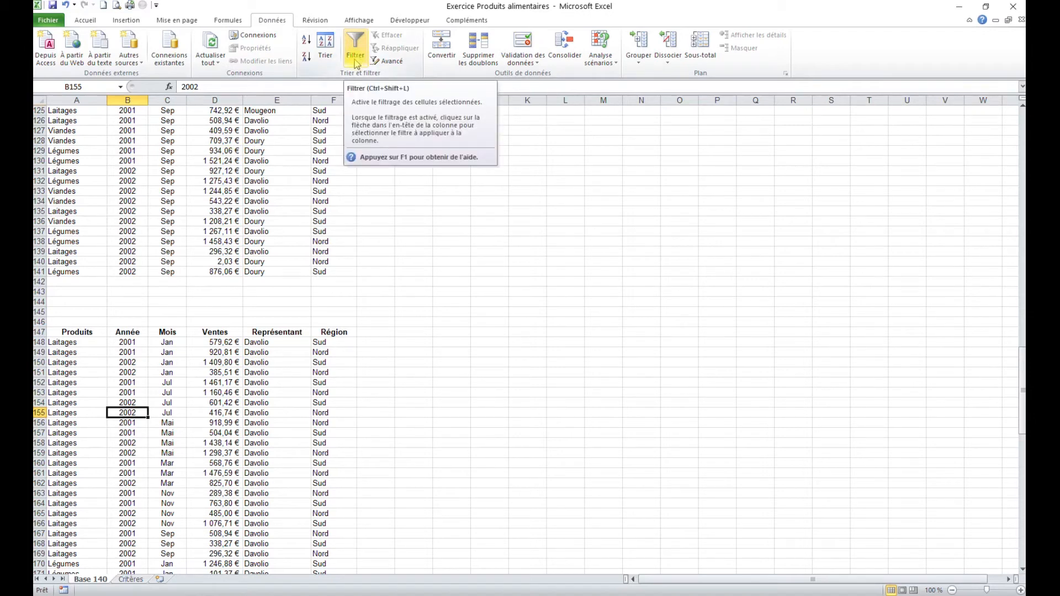
click(226, 308)
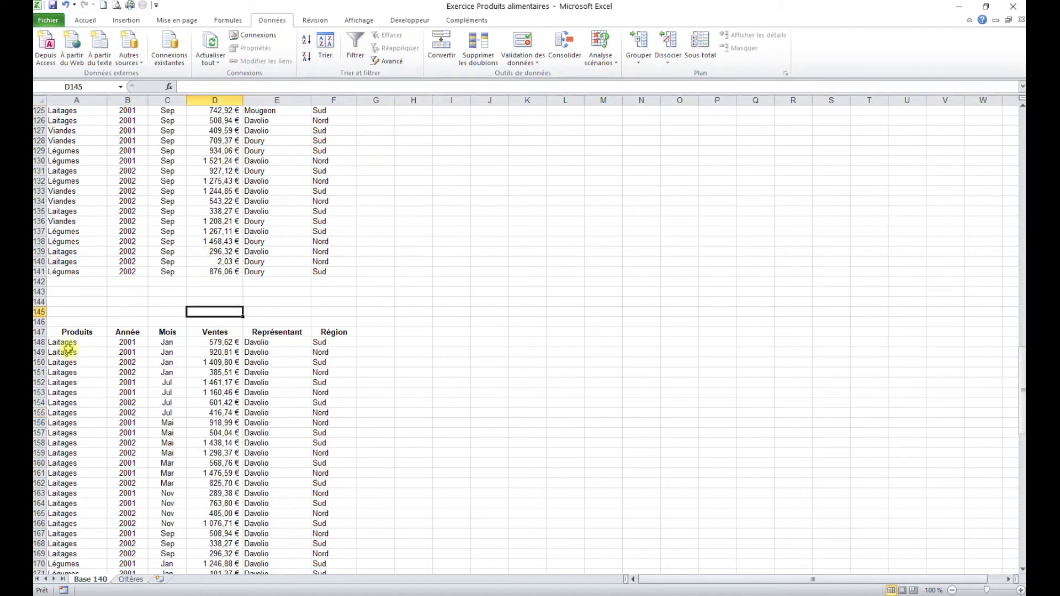
drag(64, 332, 60, 555)
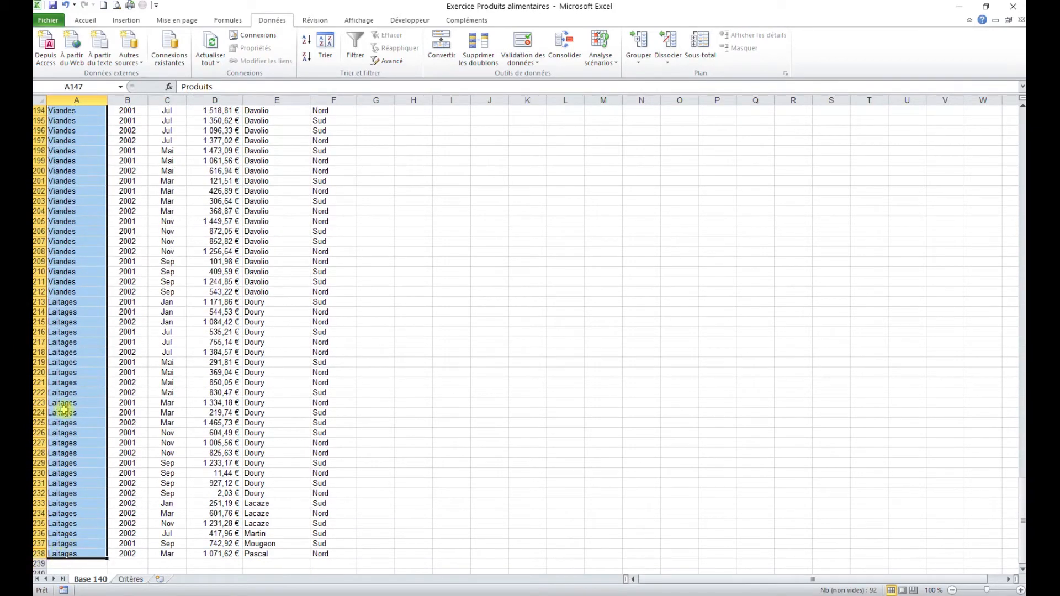
click(75, 333)
scroll(96, 316, up, 6)
scroll(96, 315, up, 11)
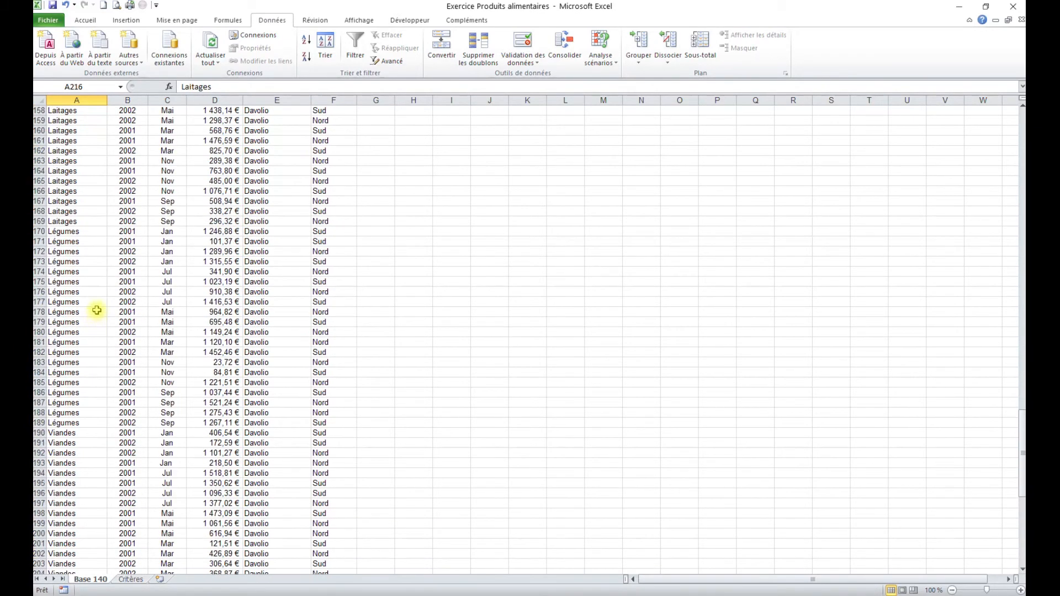
Delete rows 146 to 239 of Base 140, which hold the extracted table.
drag(41, 137, 66, 545)
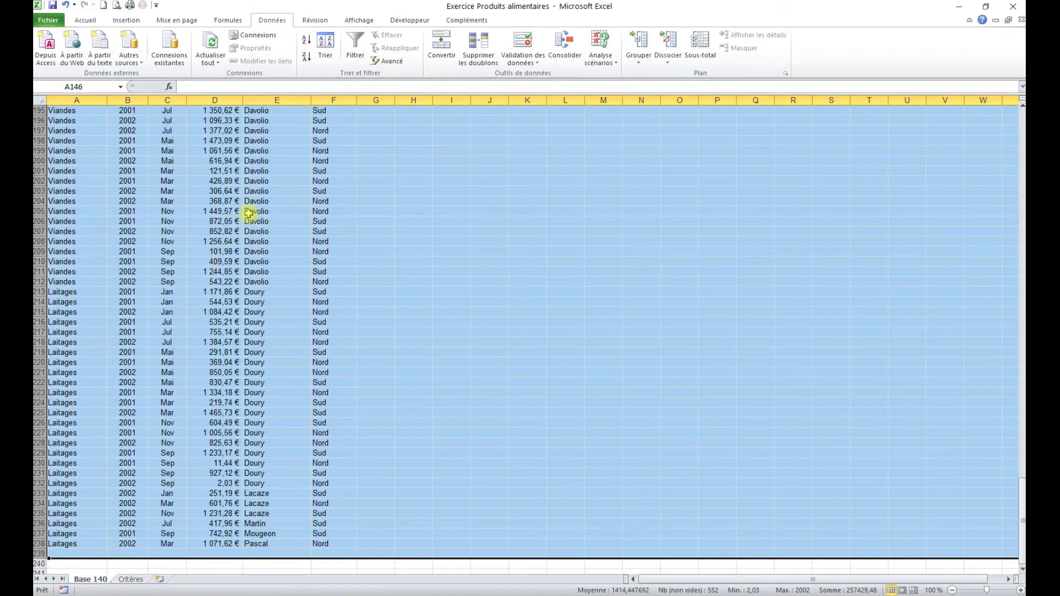
right_click(214, 250)
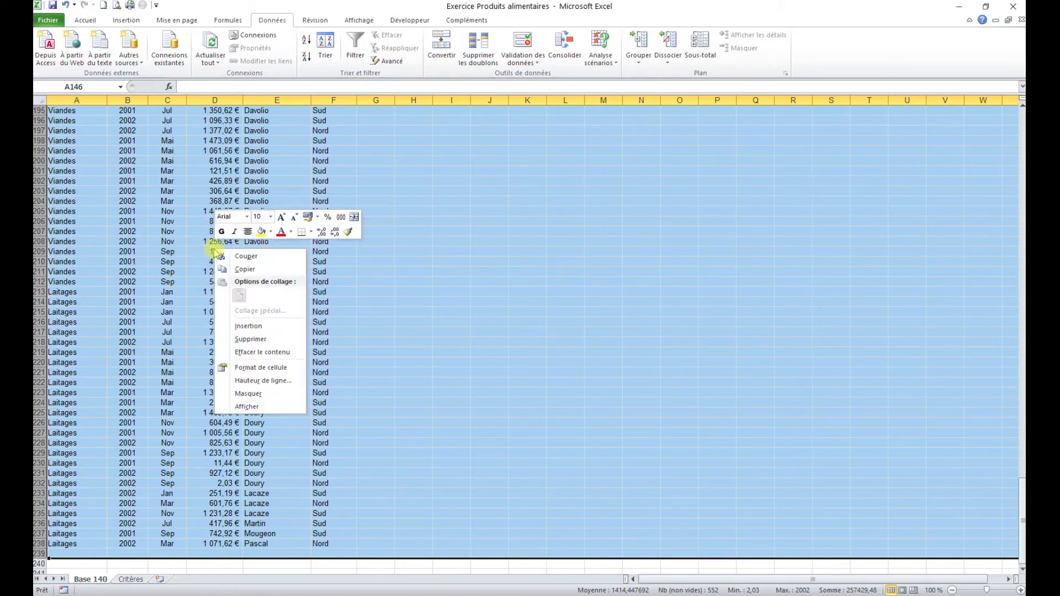
click(264, 339)
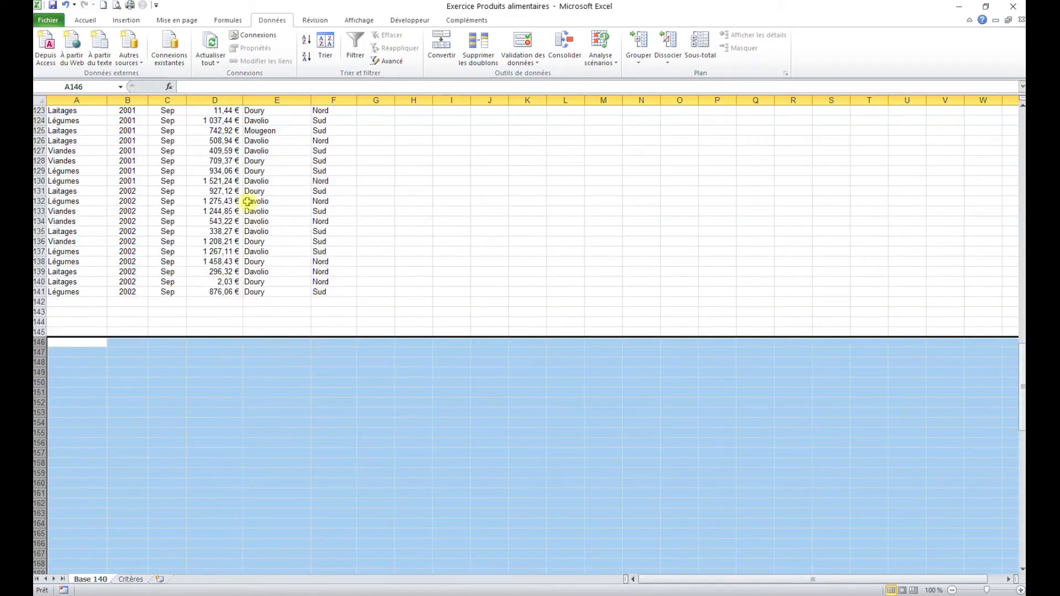
scroll(260, 210, up, 3)
click(263, 220)
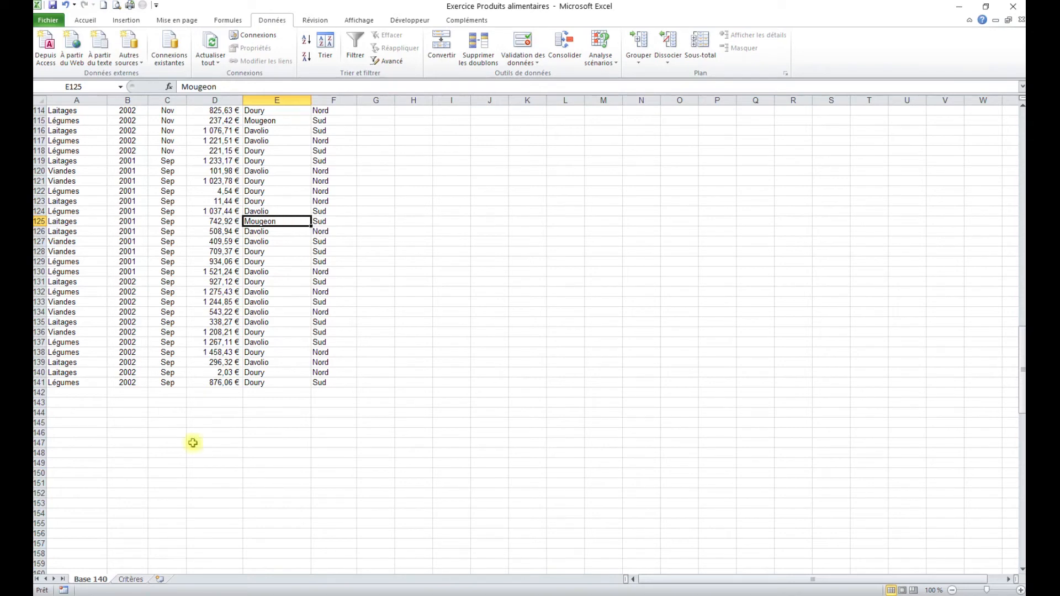
Copy the headers A1:F1 of the Critères sheet to A7 to start a second criteria block.
click(131, 579)
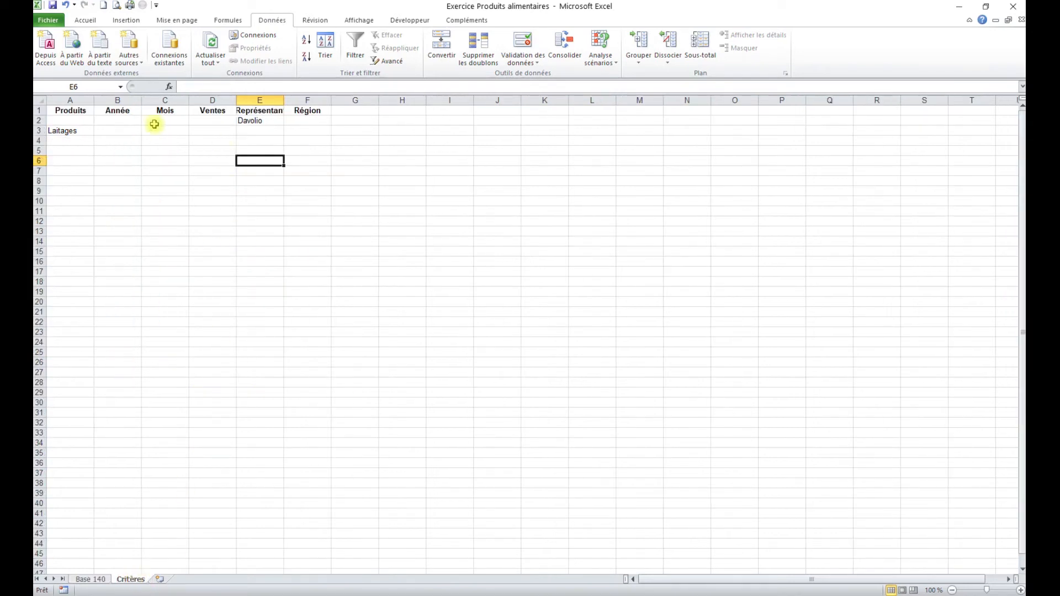
drag(65, 115, 300, 118)
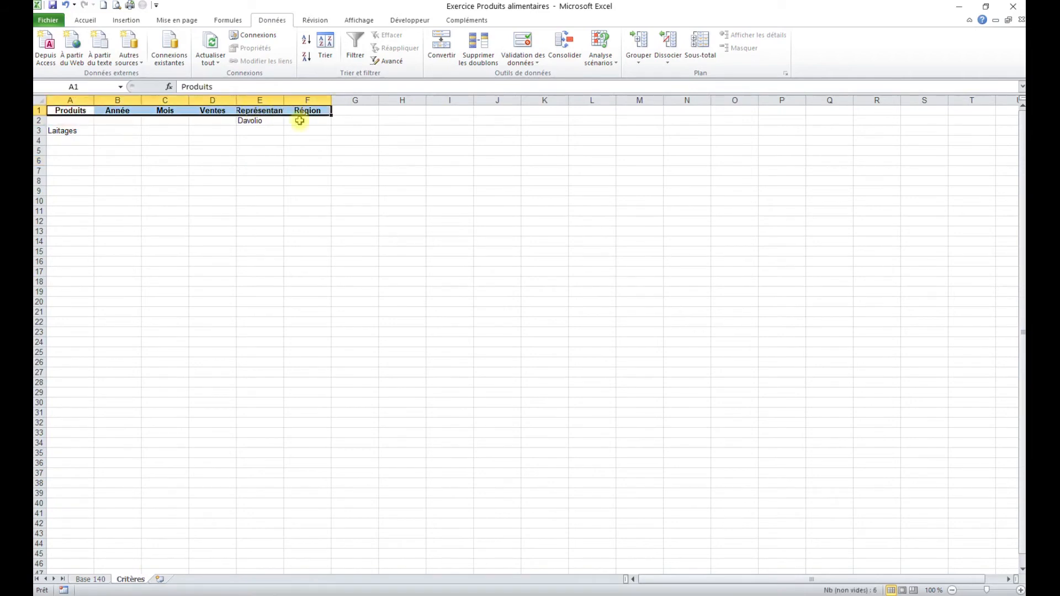
key(ctrl+c)
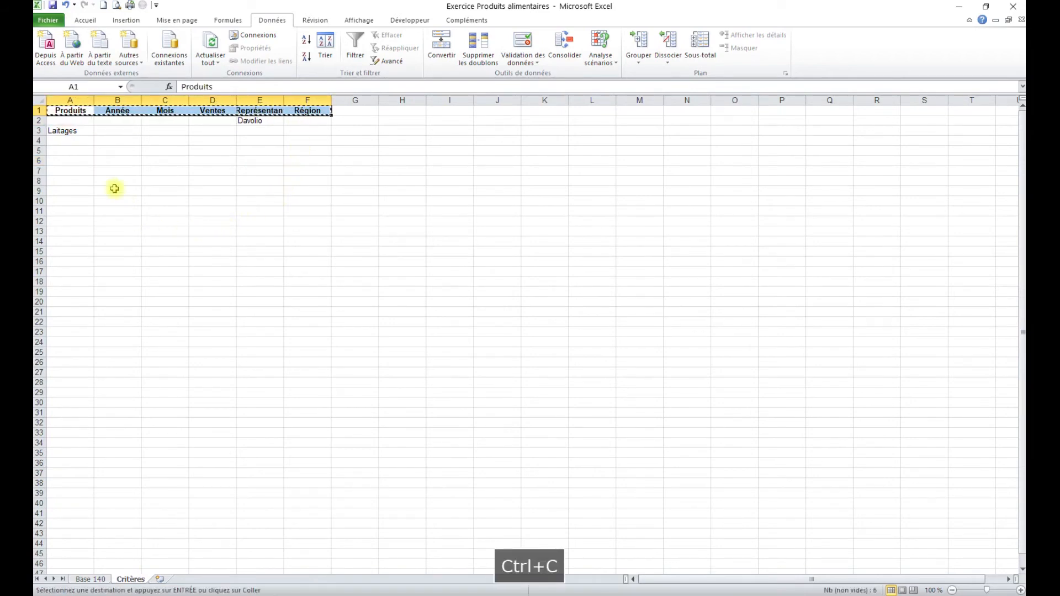
click(64, 170)
key(ctrl+v)
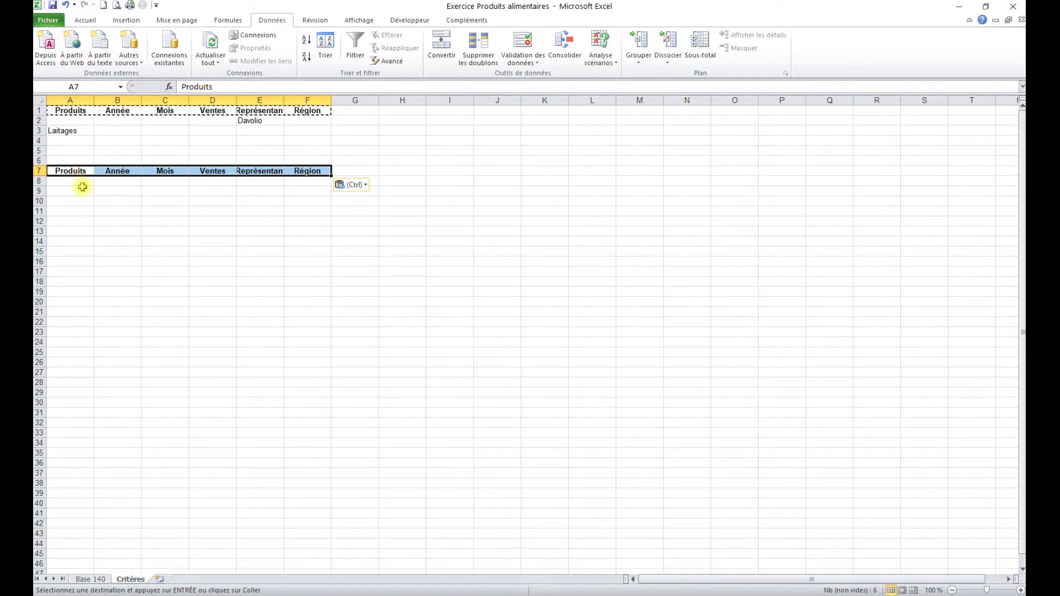
Copy Viandes from A134 of Base 140 into A8 of the Critères sheet, under Produits.
click(90, 579)
click(67, 311)
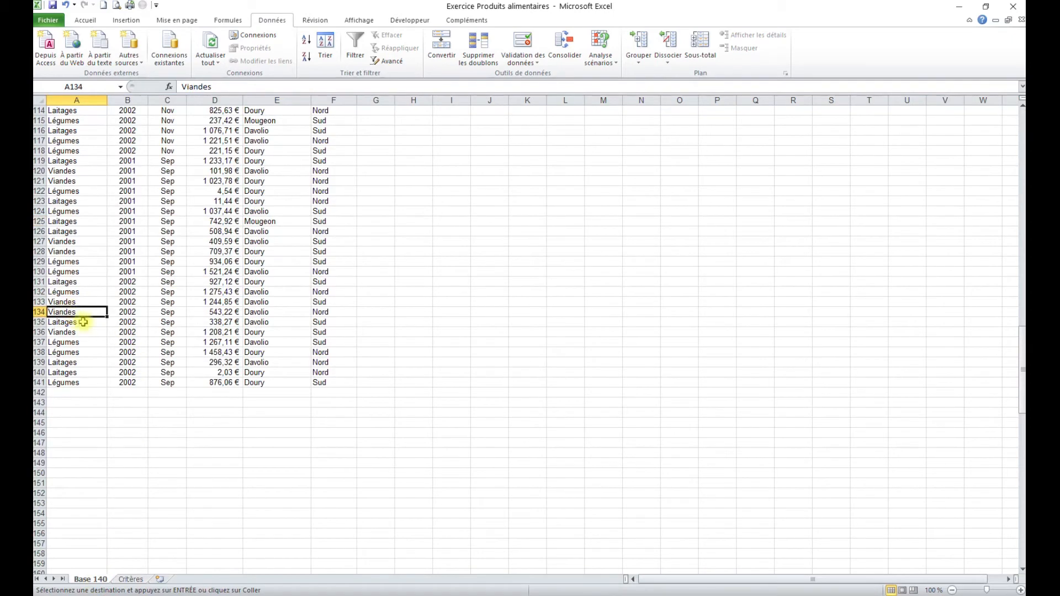
key(ctrl+c)
click(130, 576)
click(71, 182)
key(ctrl+v)
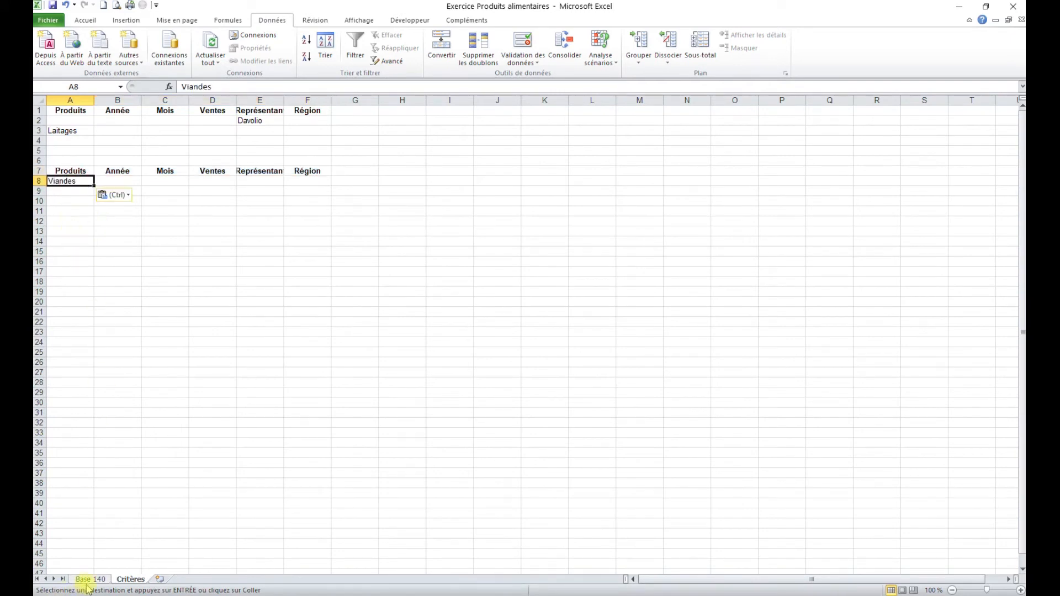
Copy Laitages from A3 into A9 of the Critères sheet, below Viandes.
click(68, 133)
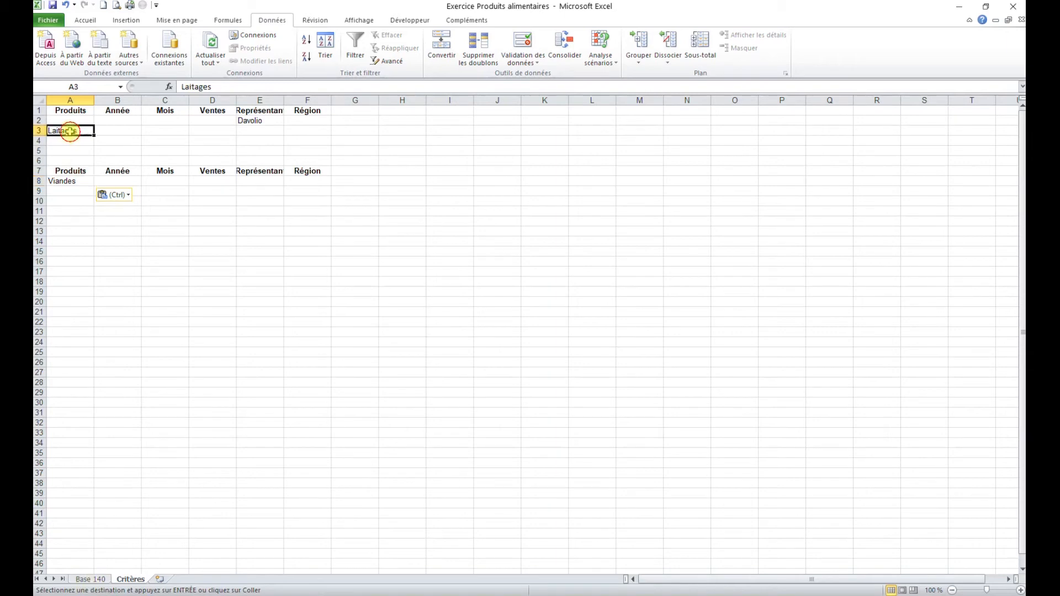
key(ctrl+c)
click(72, 192)
key(ctrl+v)
Enter the condition <152 in D8, the Ventes criterion for Viandes.
click(65, 181)
drag(64, 181, 213, 181)
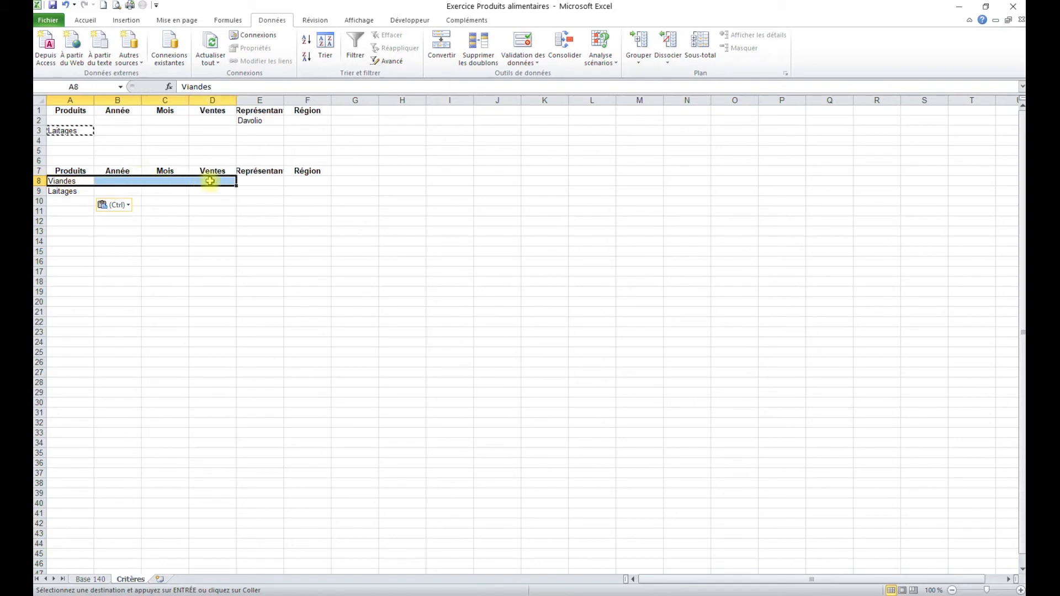
click(212, 181)
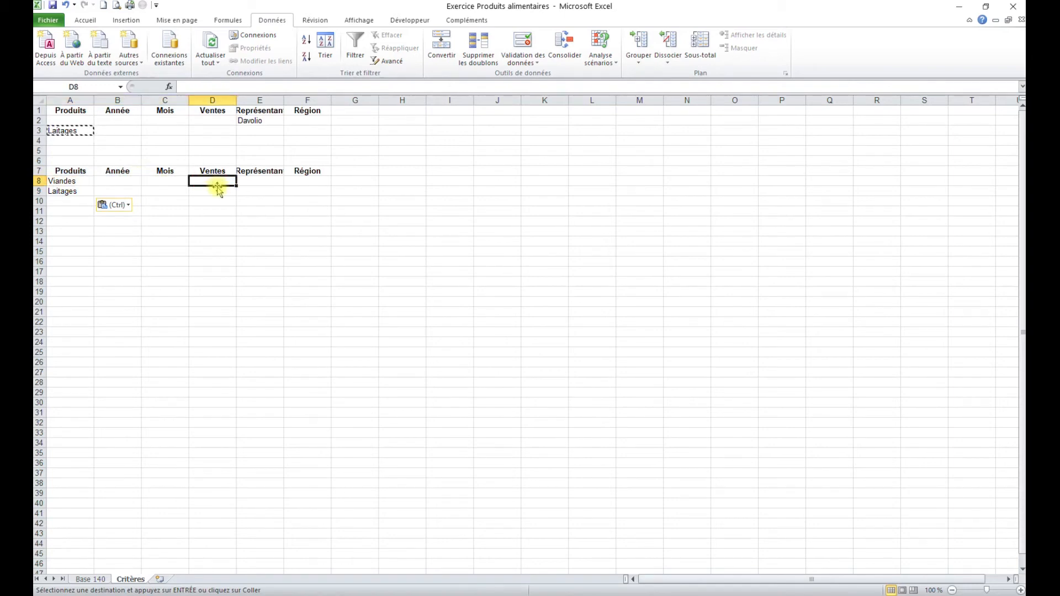
text(<152)
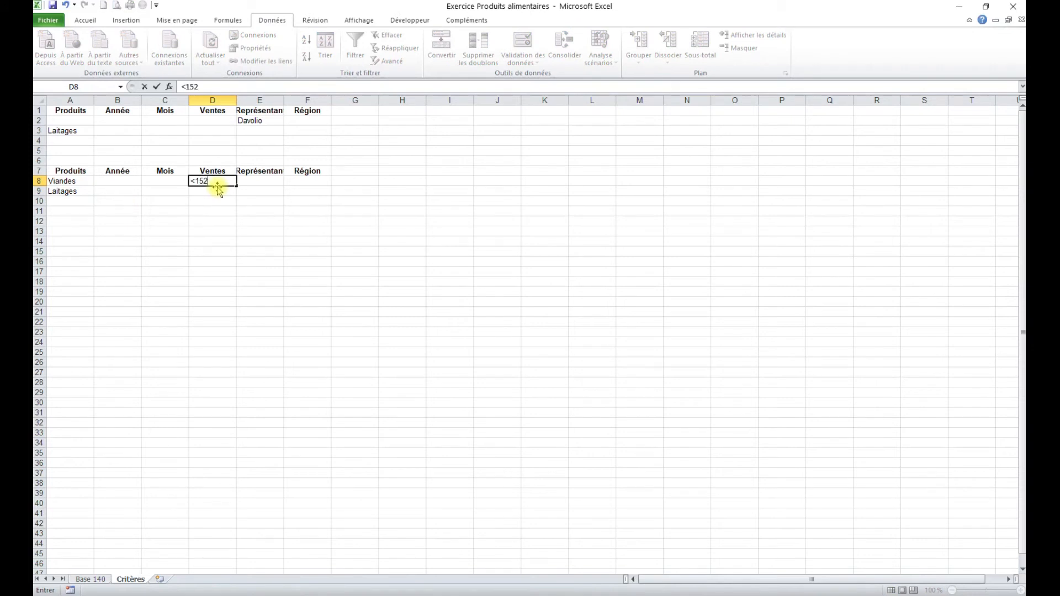
click(219, 194)
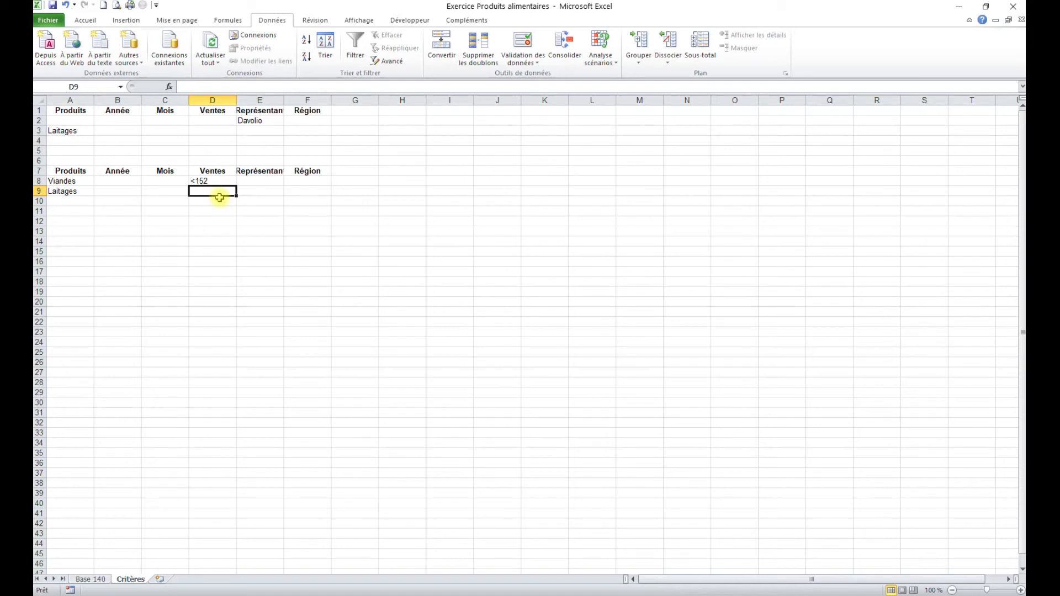
Enter the condition >762 in D9, the Ventes criterion for Laitages, and widen column E to fit its Représentant header.
text(>762)
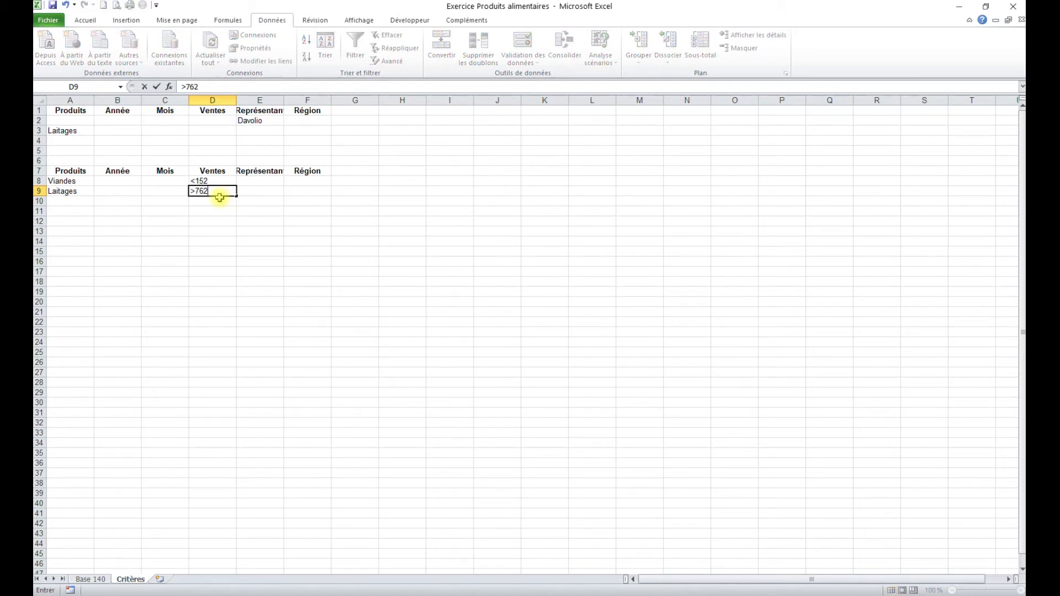
click(260, 242)
drag(284, 100, 290, 100)
drag(60, 181, 213, 181)
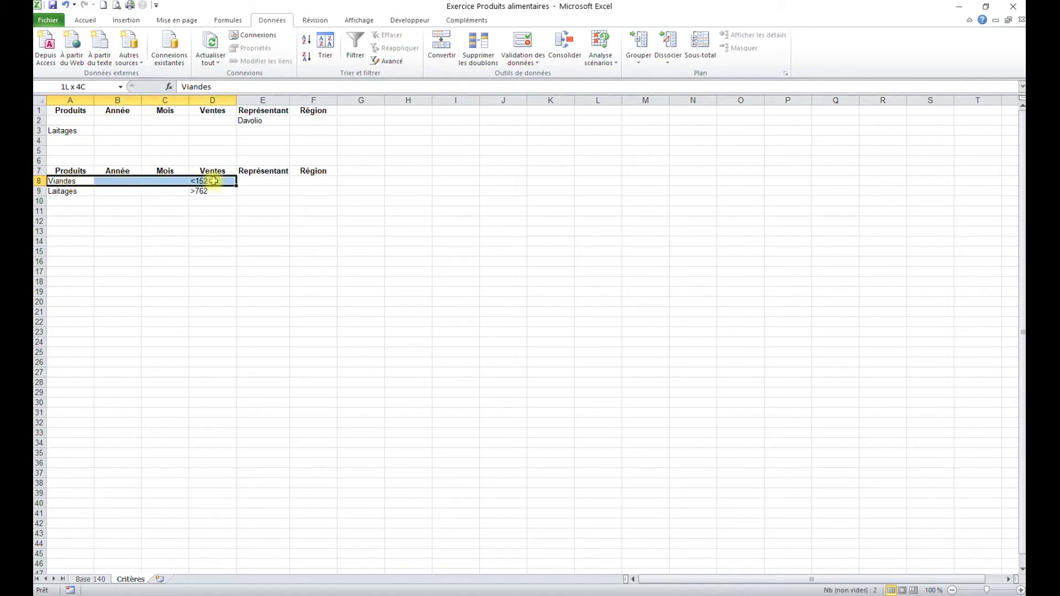
click(183, 281)
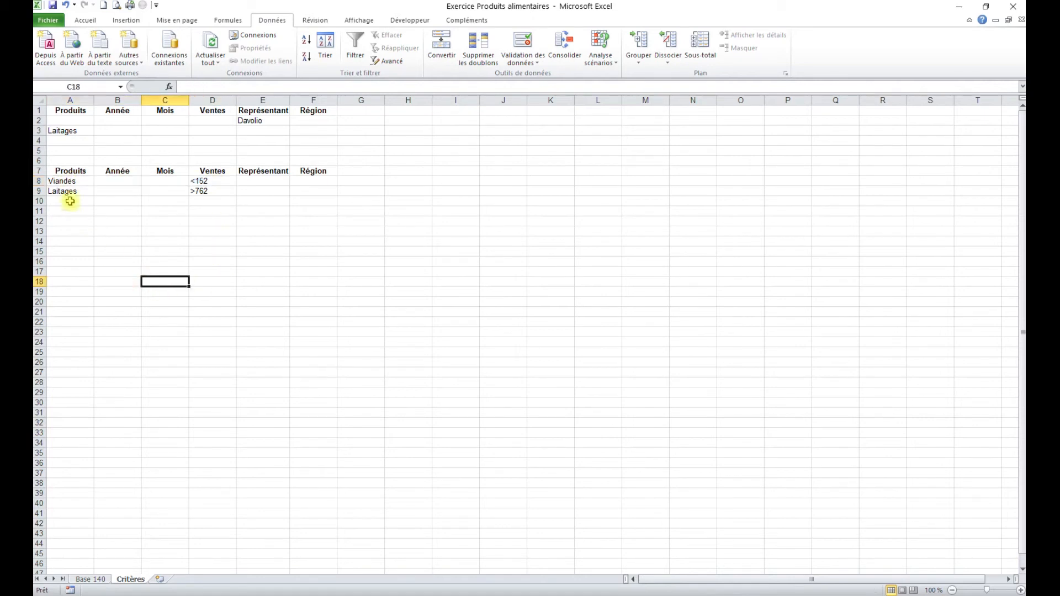
drag(69, 191, 221, 190)
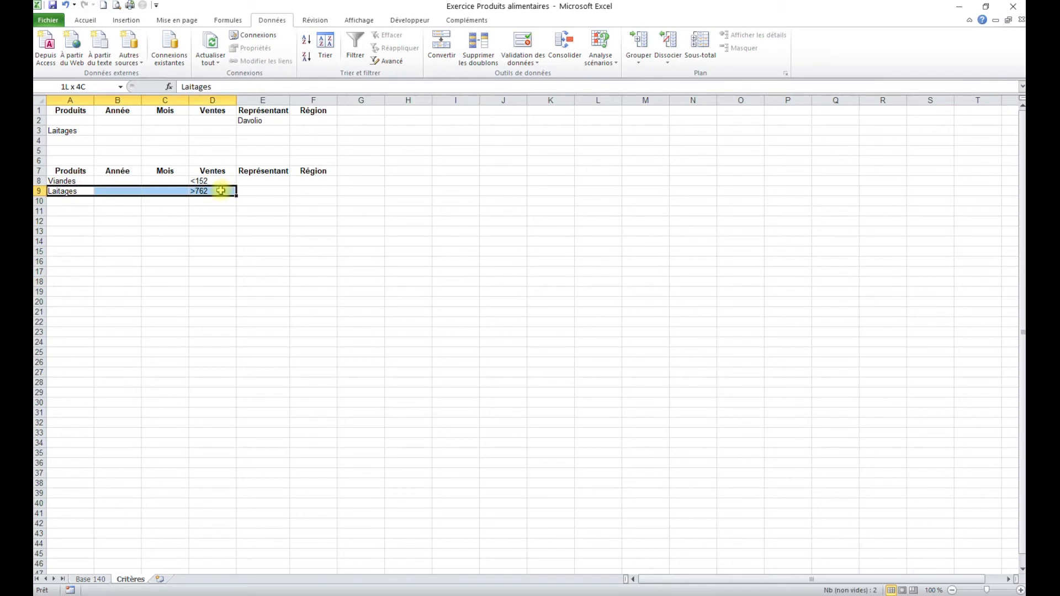
click(215, 190)
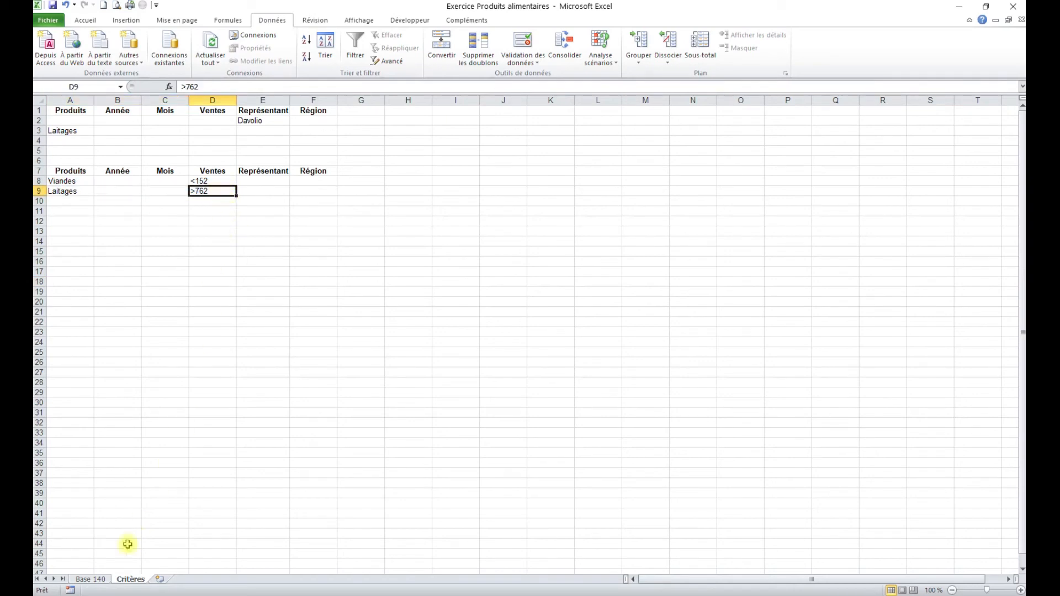
Start an advanced filter on the Base 140 list, using A7:F9 of the Critères sheet as the criteria range.
click(92, 580)
click(218, 181)
click(390, 62)
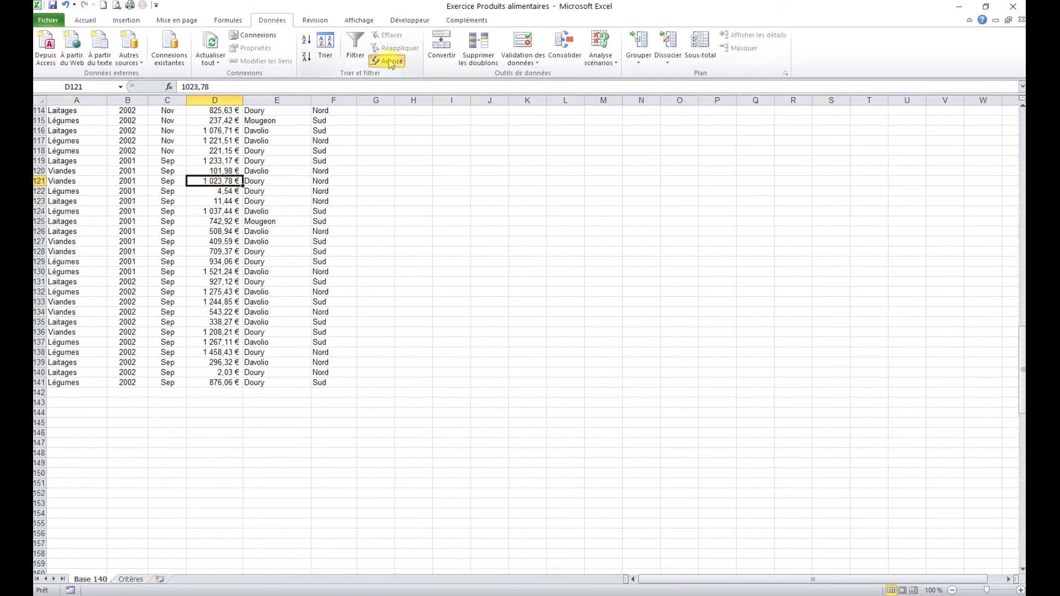
click(508, 260)
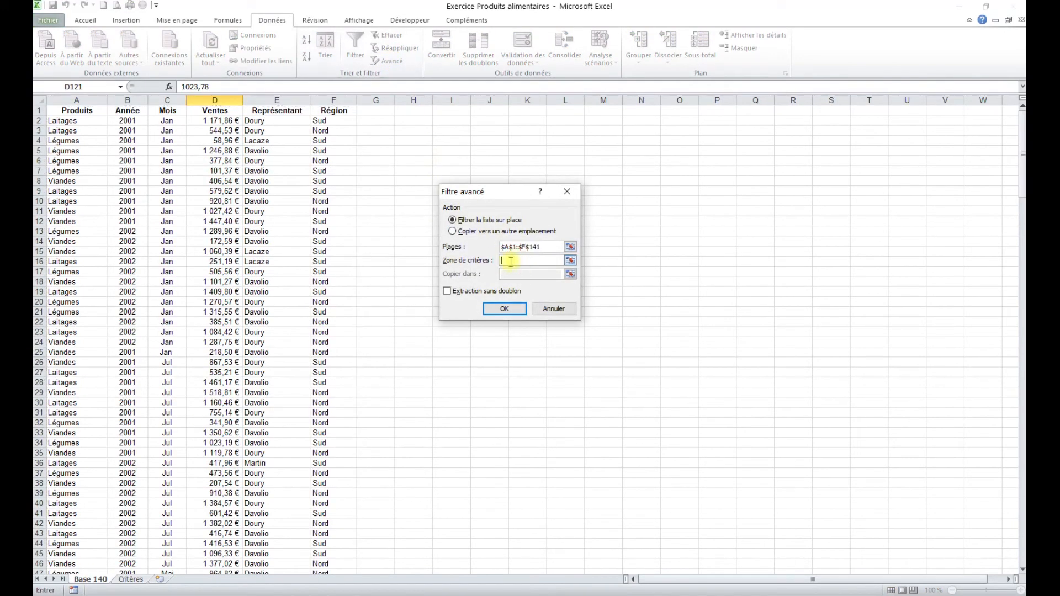
click(135, 581)
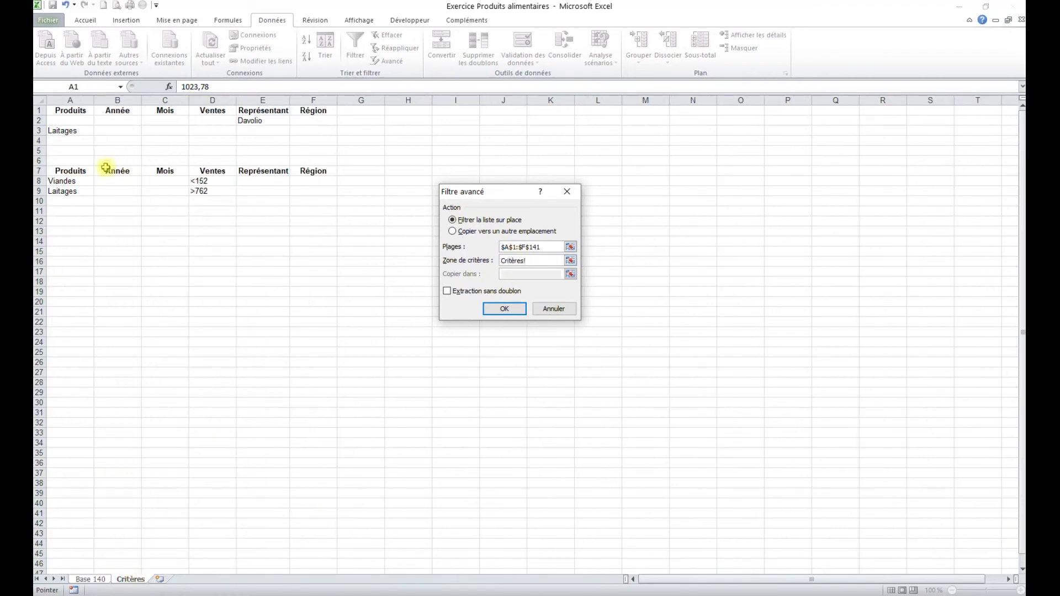
drag(63, 171, 307, 194)
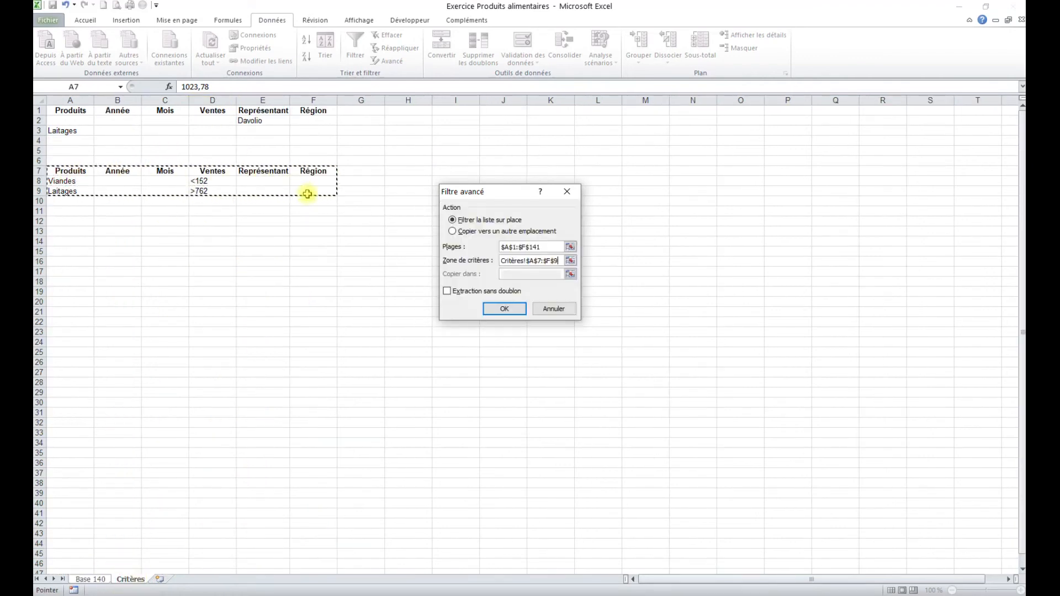
Have the advanced filter copy its results to another location, starting at A145 below the Base 140 table, and run it.
click(452, 231)
click(503, 273)
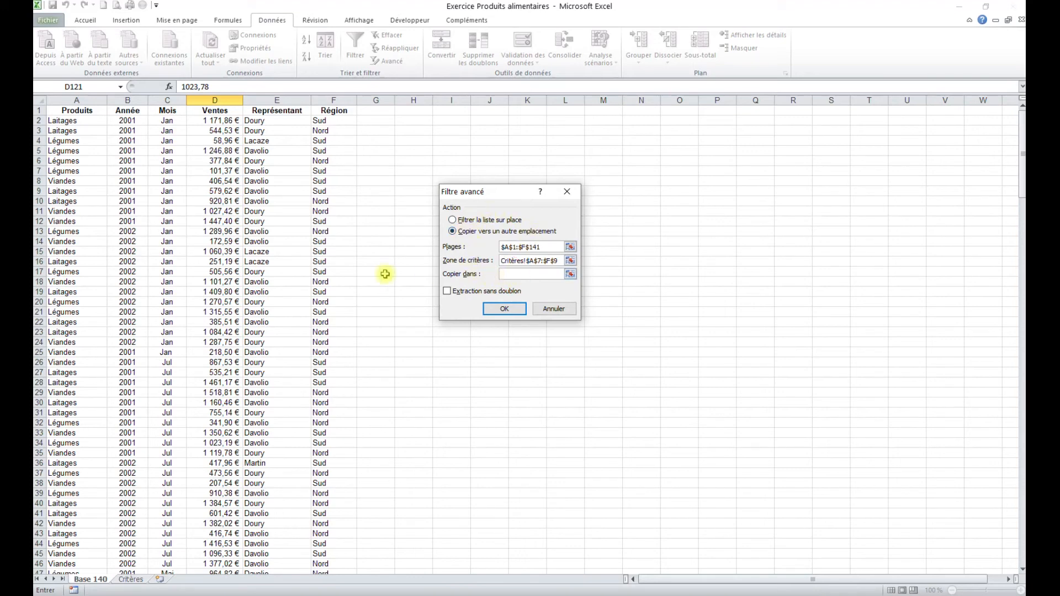
scroll(378, 279, down, 20)
scroll(122, 289, down, 18)
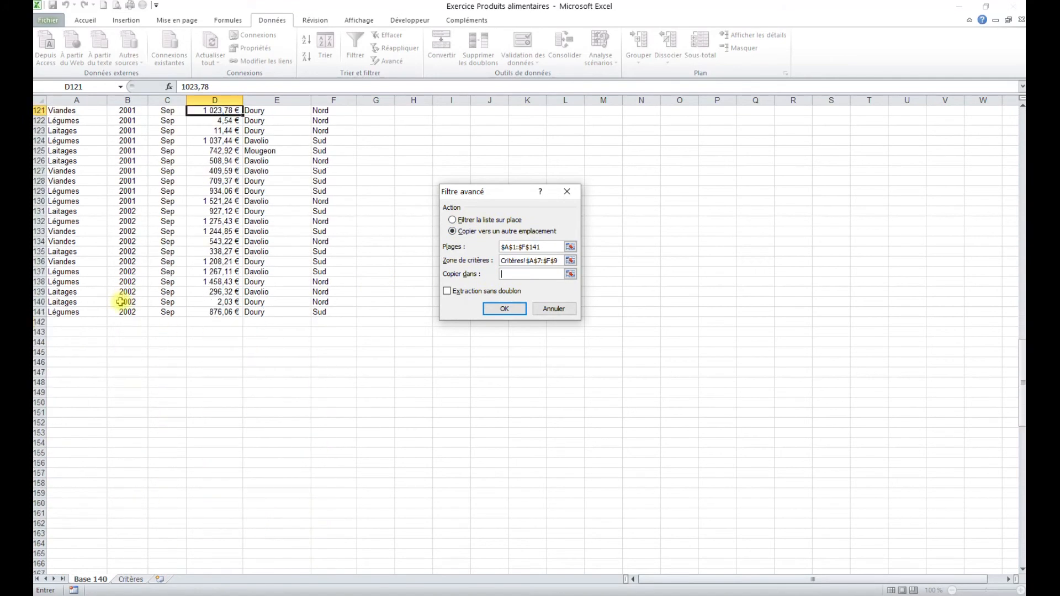
click(84, 352)
click(509, 310)
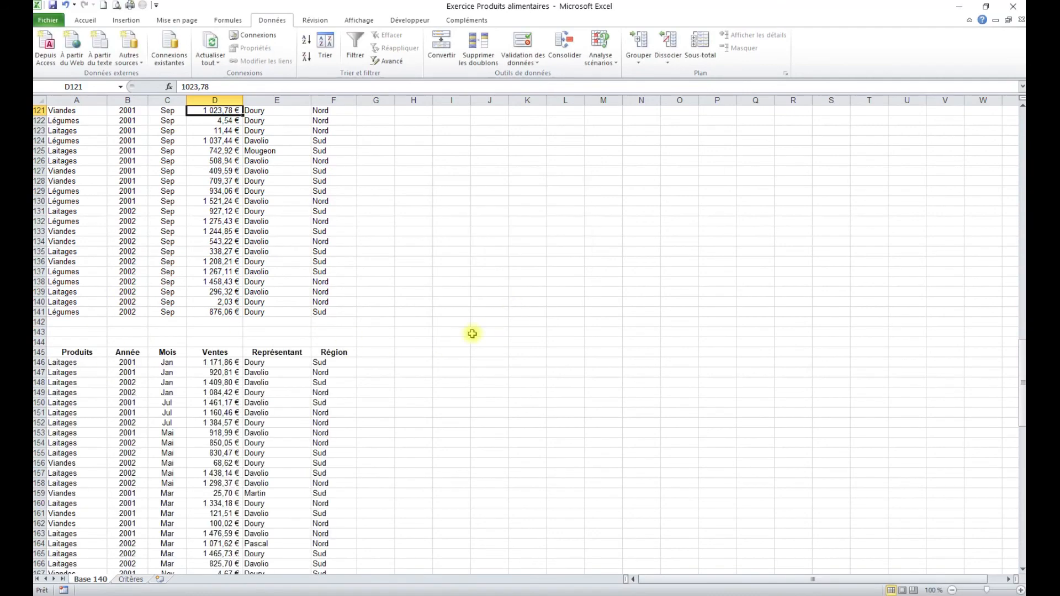
Sort the extracted table at A145 by Produits from A to Z, then by Ventes from smallest to largest.
click(60, 364)
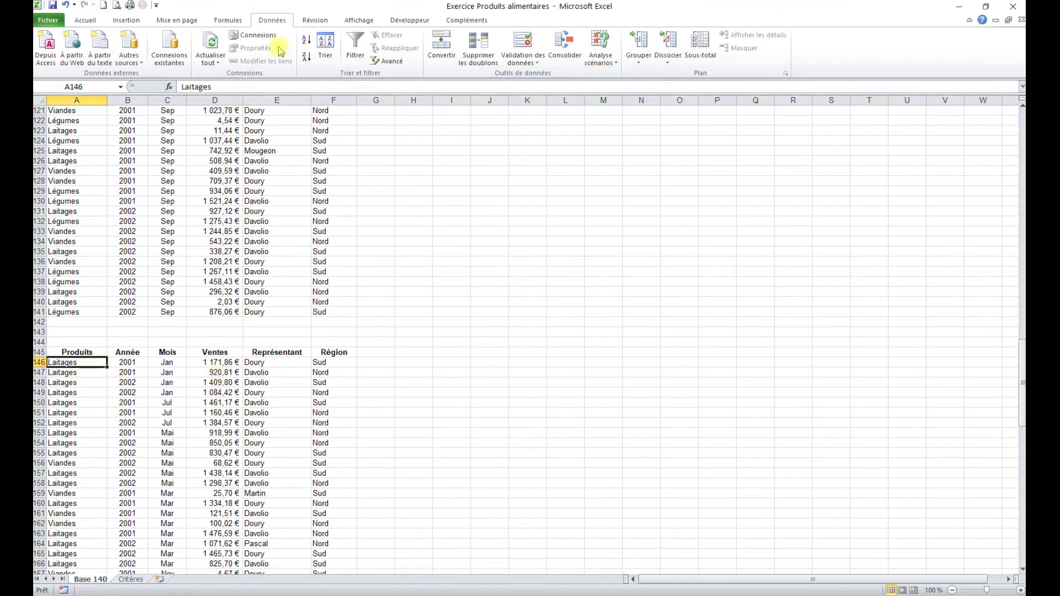
click(327, 49)
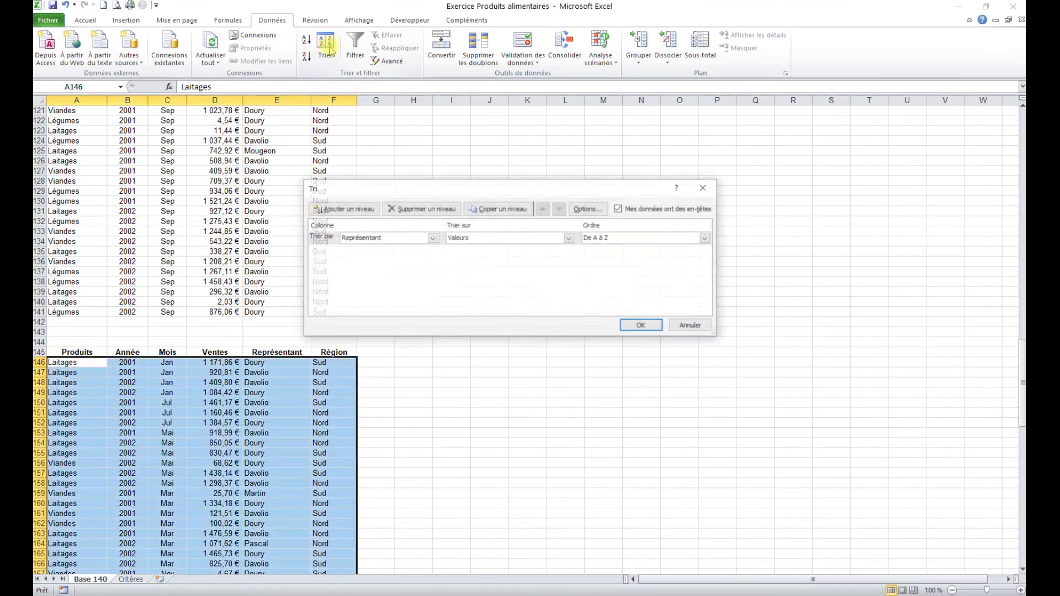
click(355, 237)
click(353, 249)
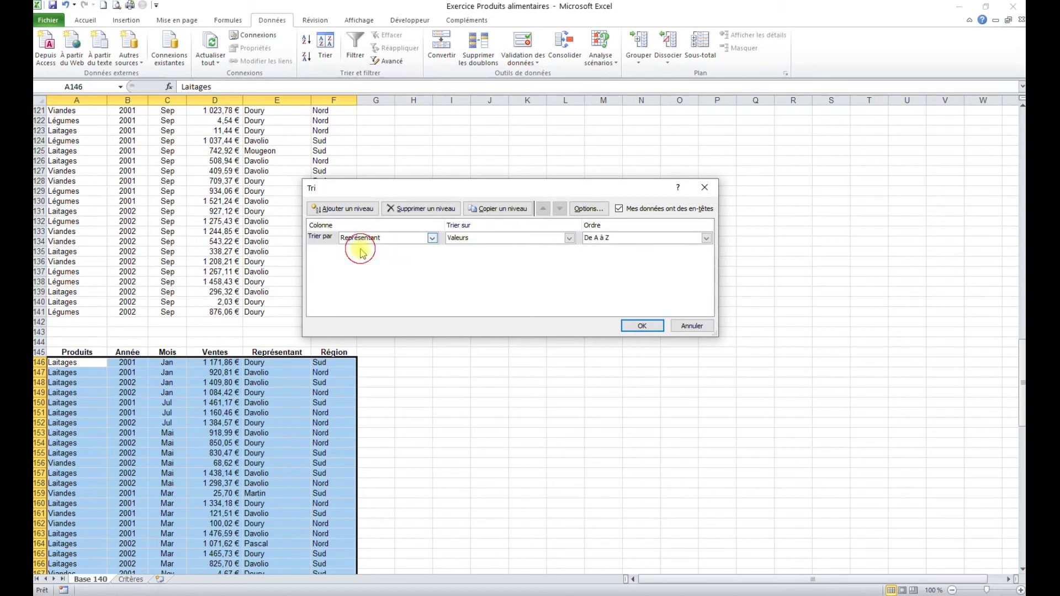
click(345, 208)
click(364, 251)
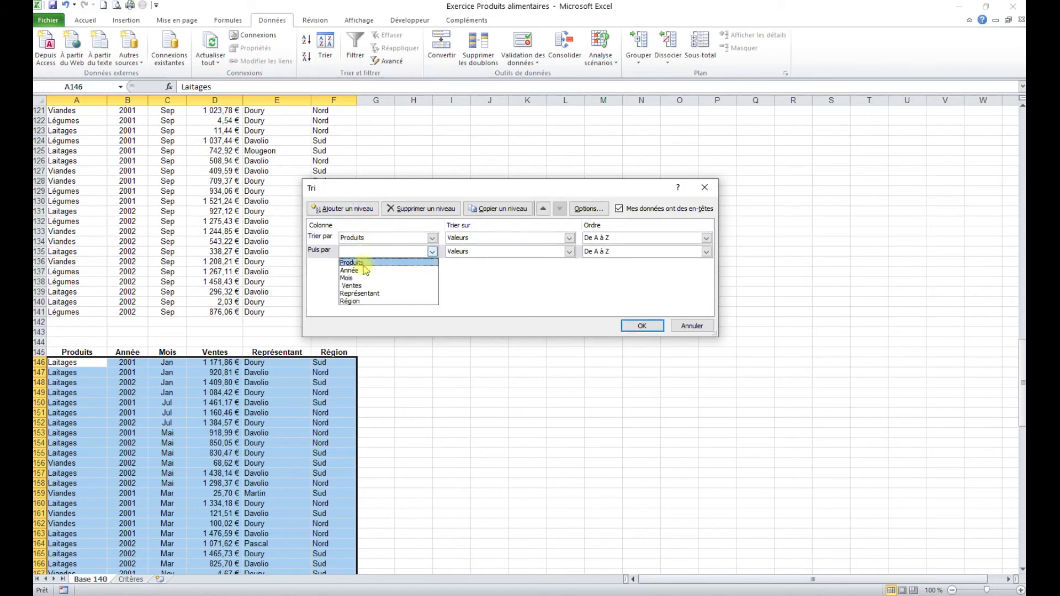
click(367, 286)
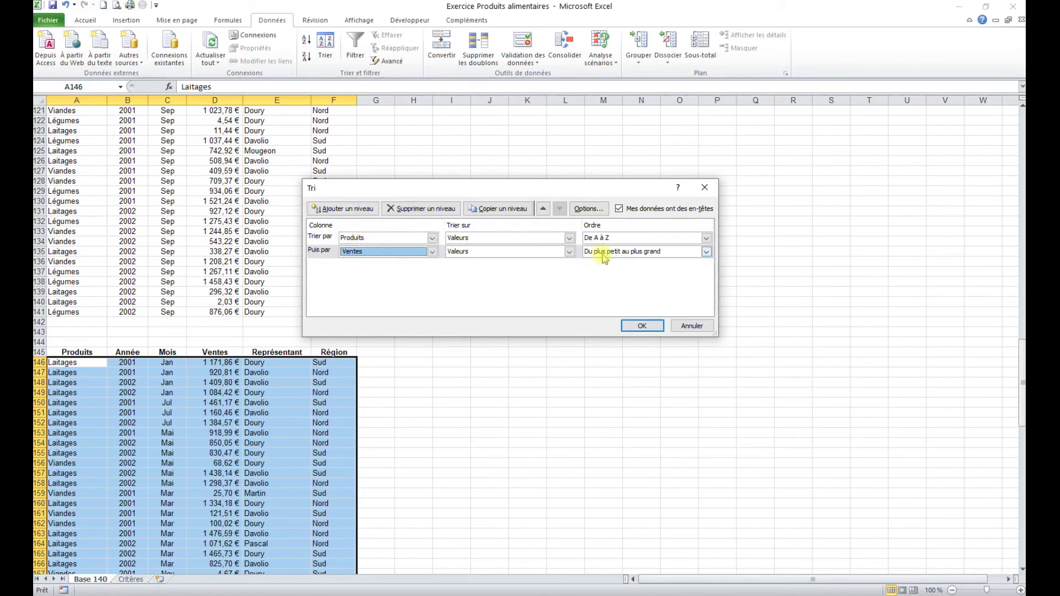
click(642, 325)
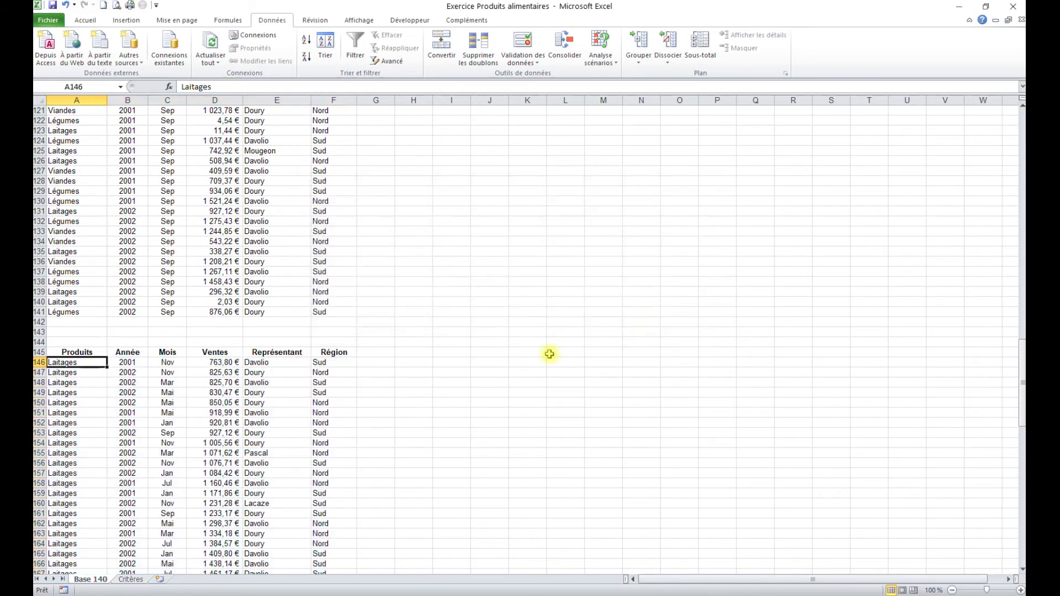
Examine the extracted Laitages and Viandes rows below the Base 140 table, comparing their Ventes values with the criteria.
scroll(205, 391, down, 2)
scroll(205, 391, down, 2)
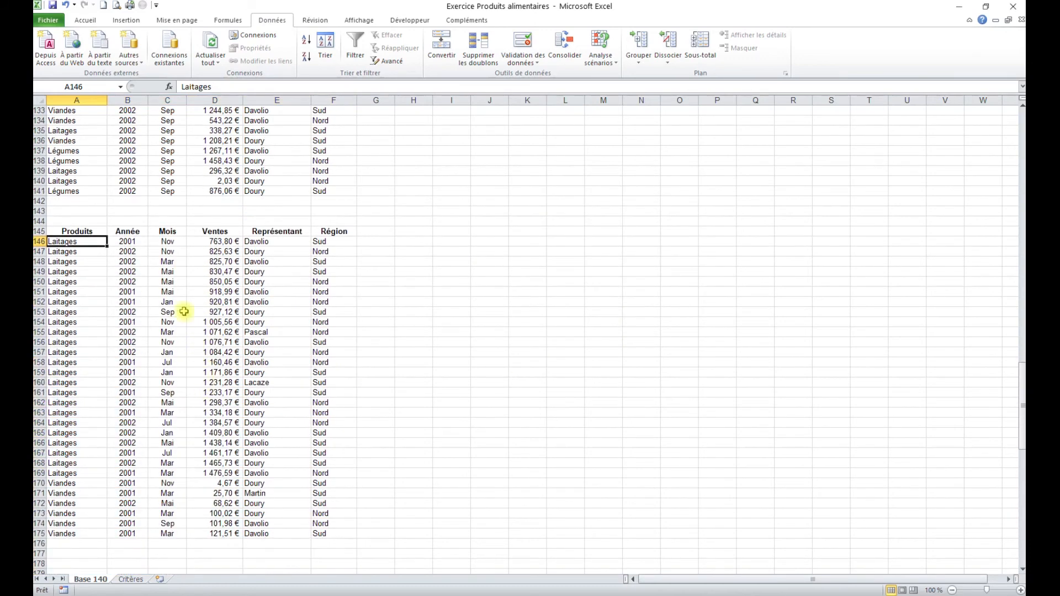
drag(62, 242, 197, 471)
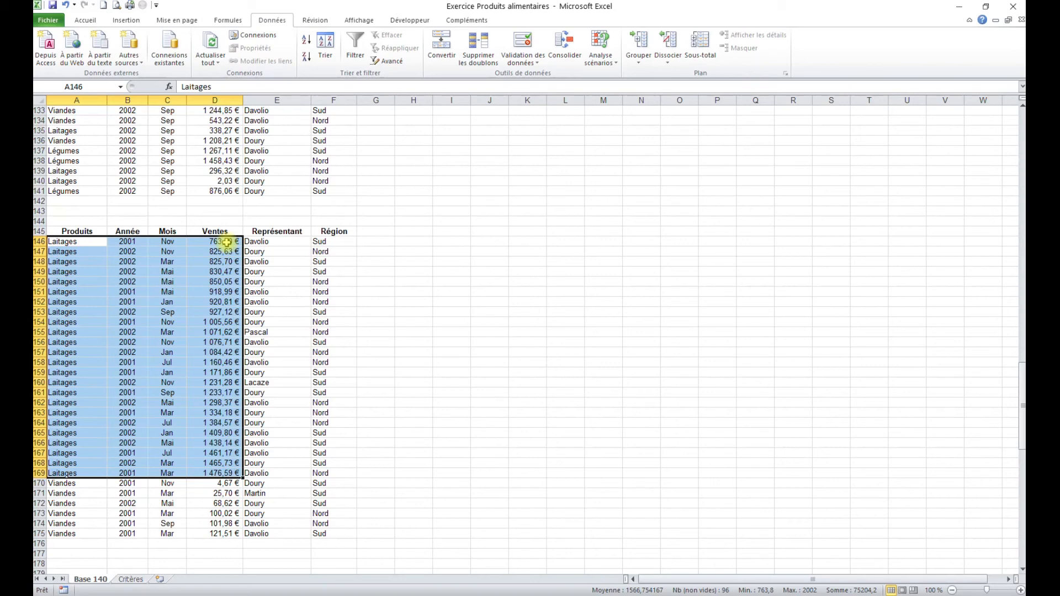
click(62, 483)
drag(115, 487, 223, 533)
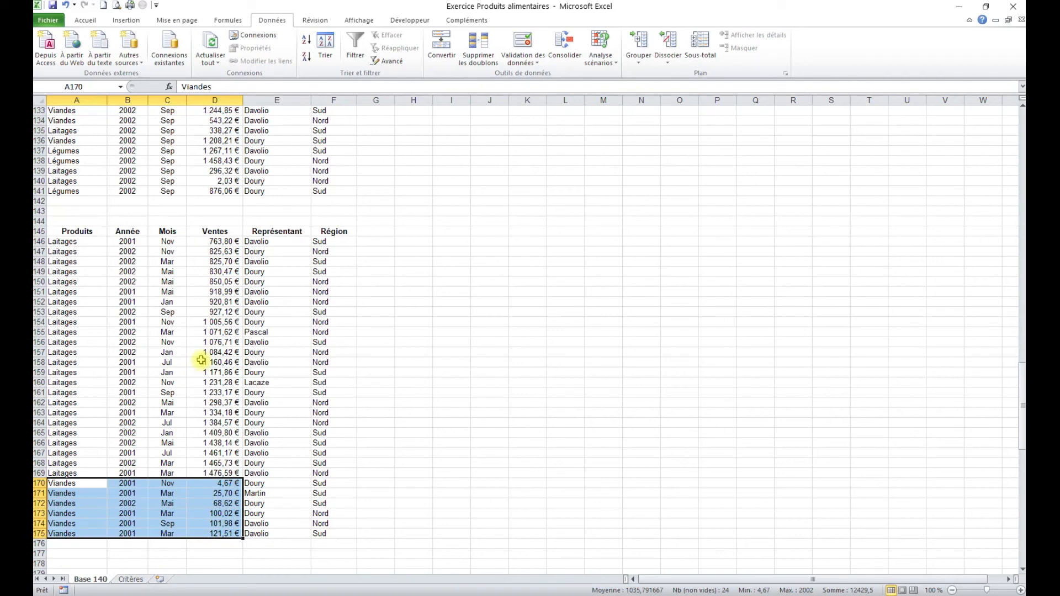
click(199, 331)
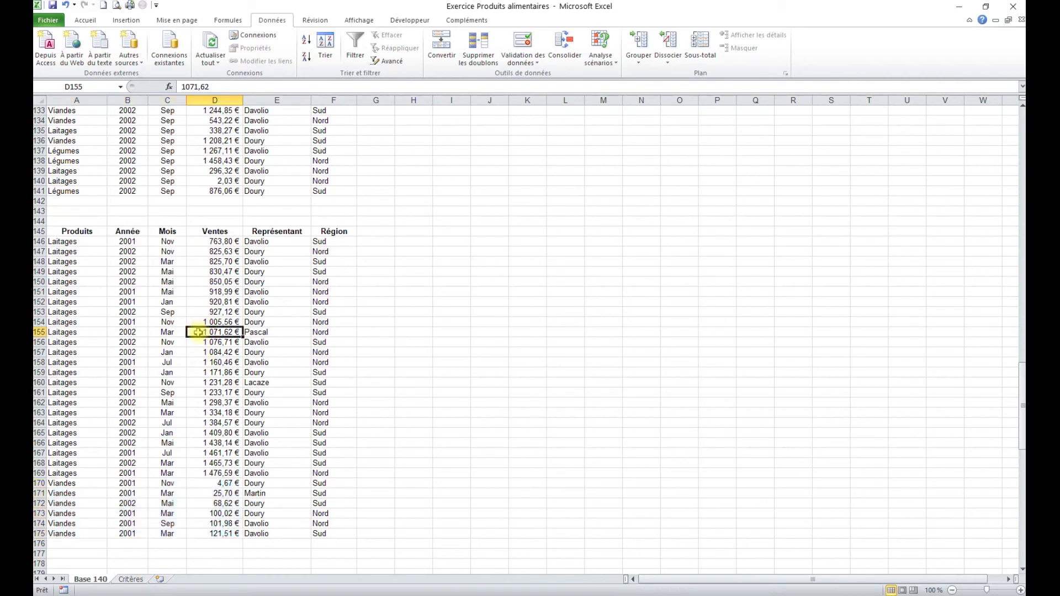
scroll(198, 332, up, 1)
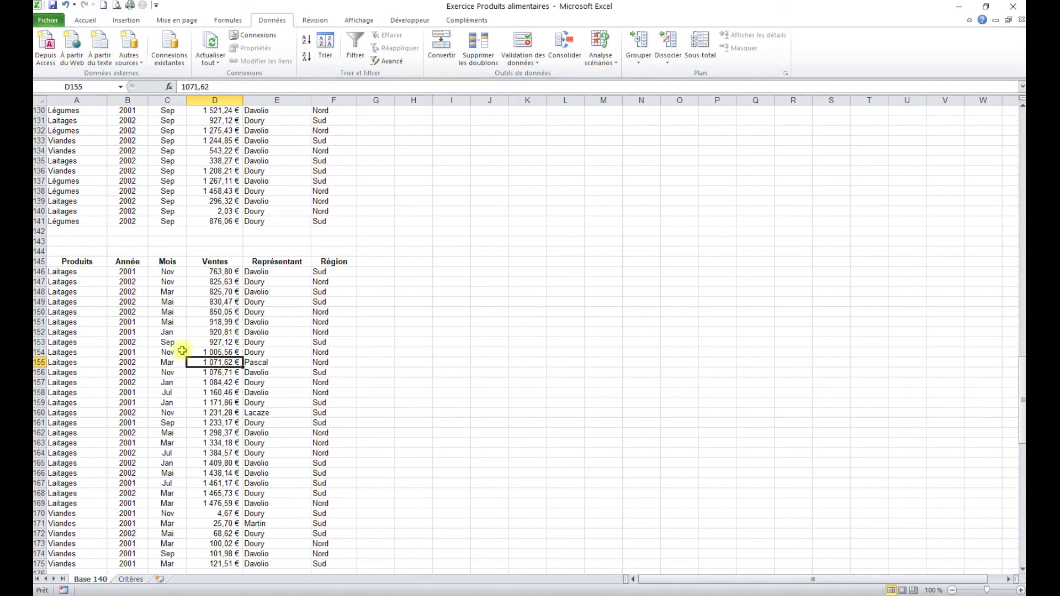
click(164, 161)
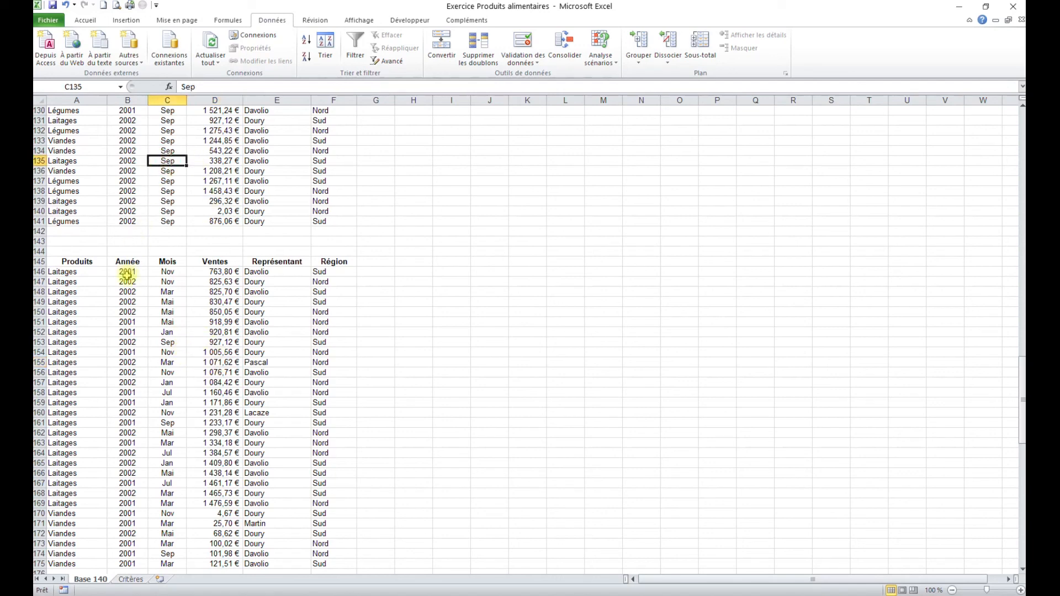
drag(65, 262, 320, 543)
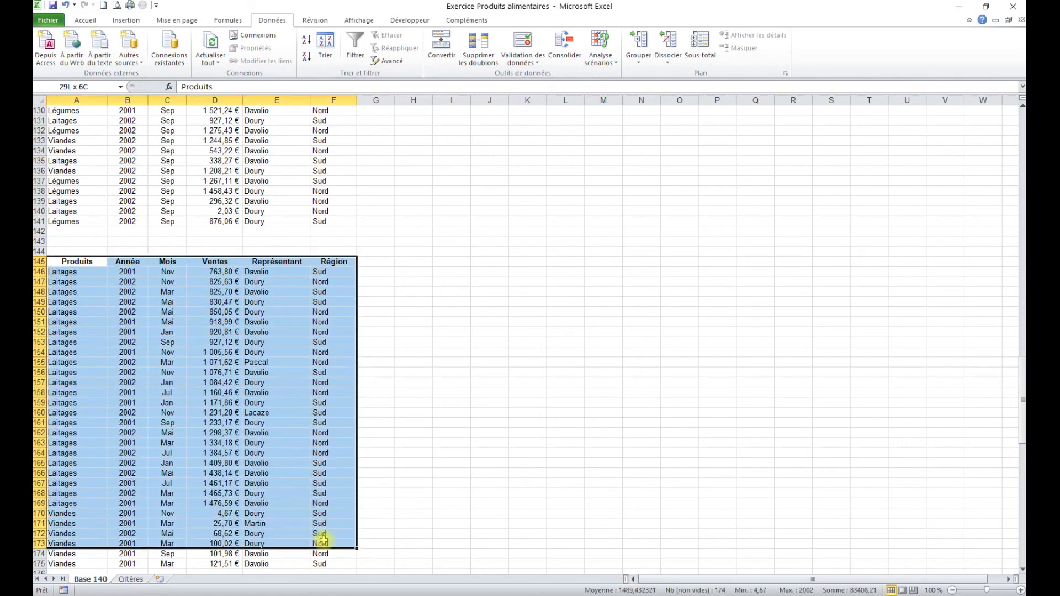
scroll(237, 414, down, 2)
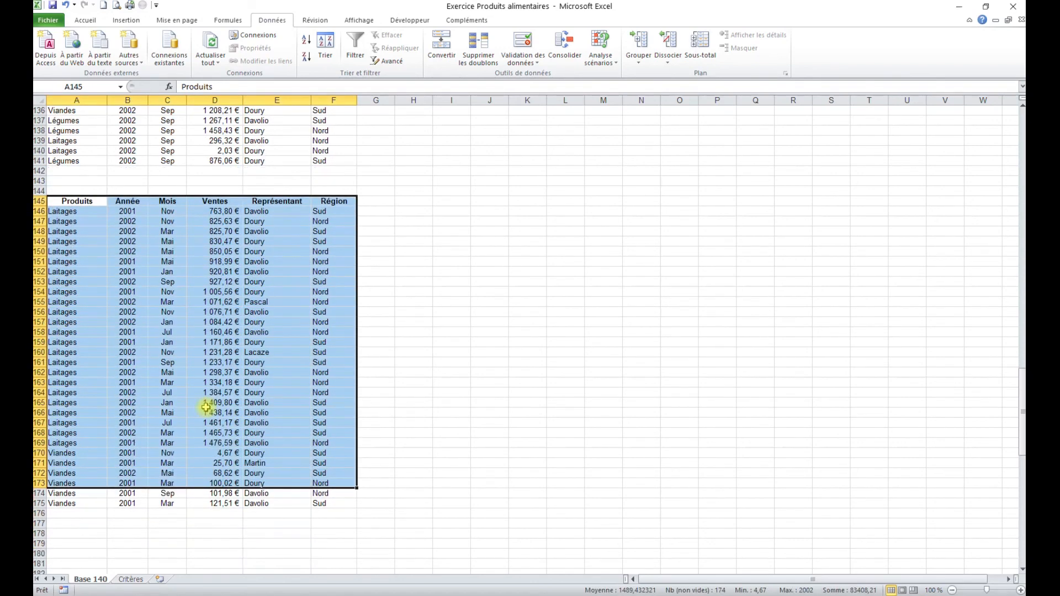
scroll(221, 408, up, 2)
click(223, 353)
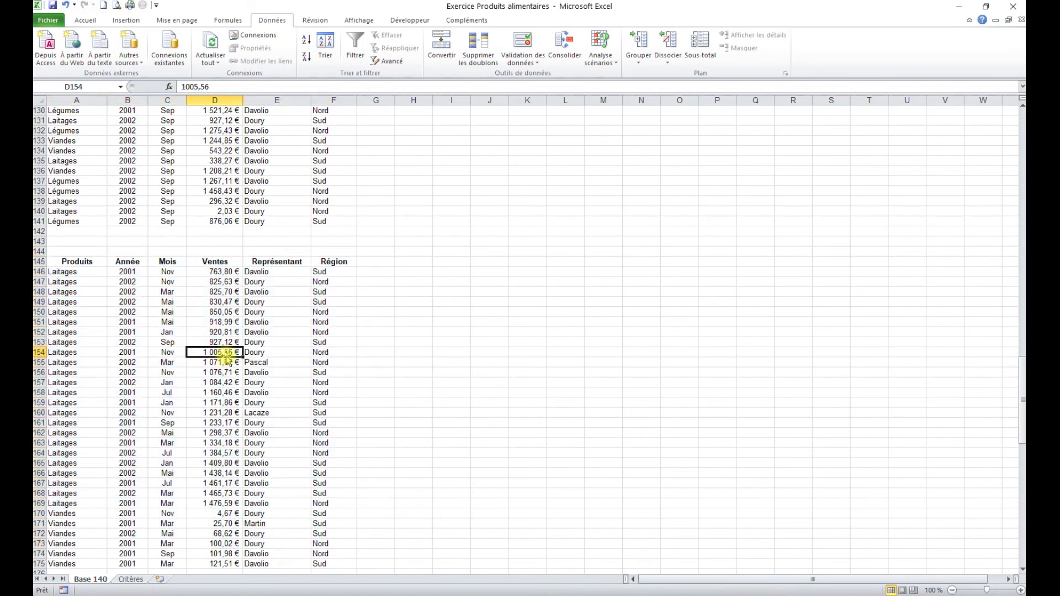